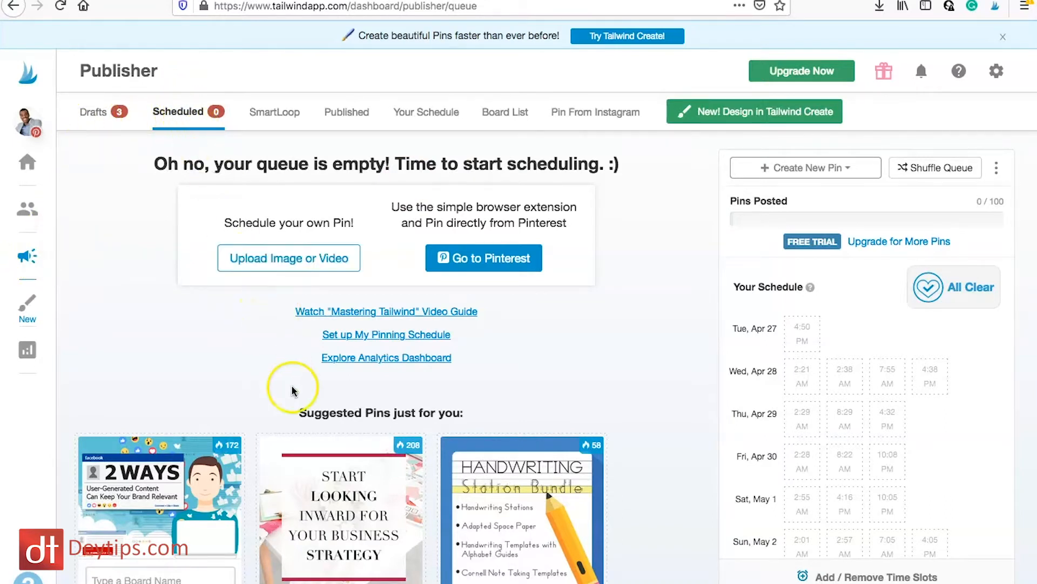
Look over the scheduled queue page, including the suggested pins and the upcoming time slots.
scroll(291, 388, down, 8)
scroll(291, 389, up, 8)
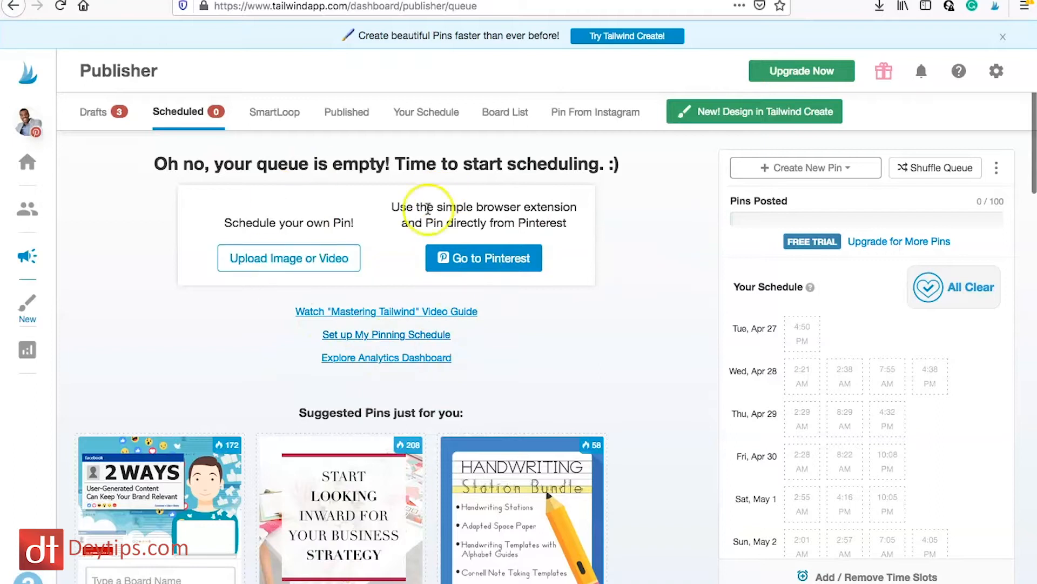
scroll(319, 298, down, 7)
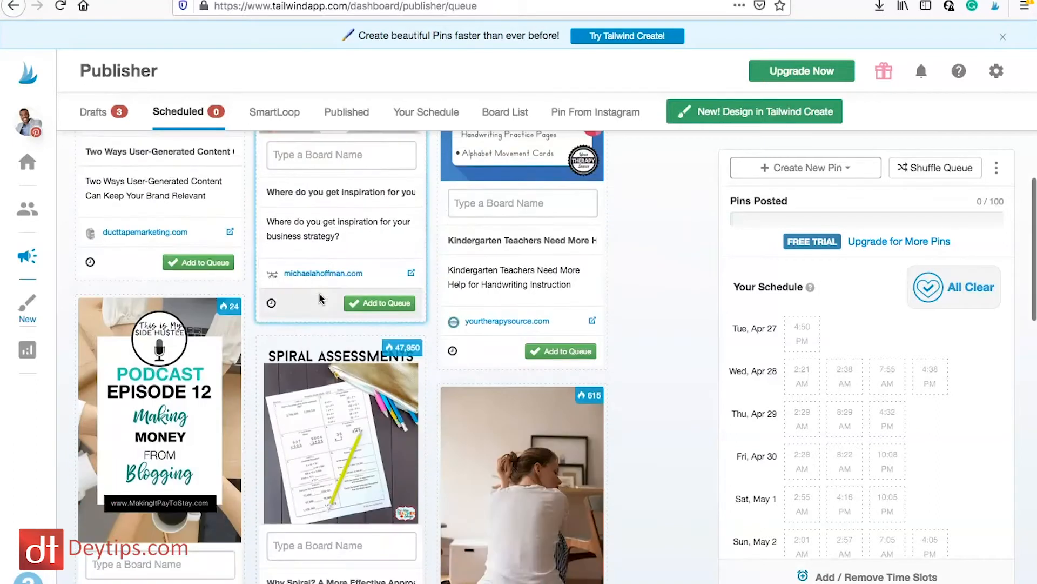
scroll(487, 281, up, 7)
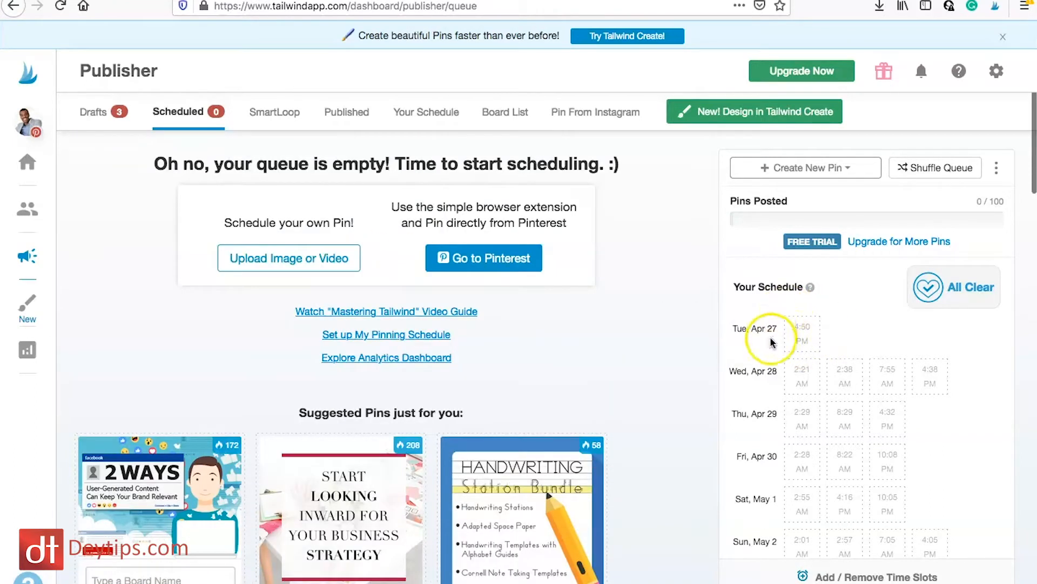
mouse_move(795, 377)
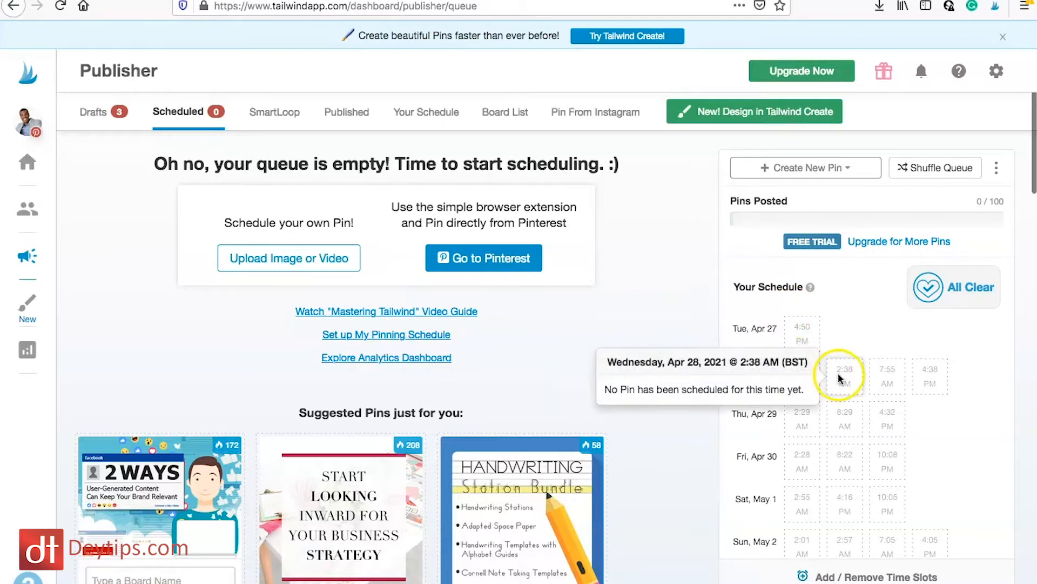
mouse_move(938, 382)
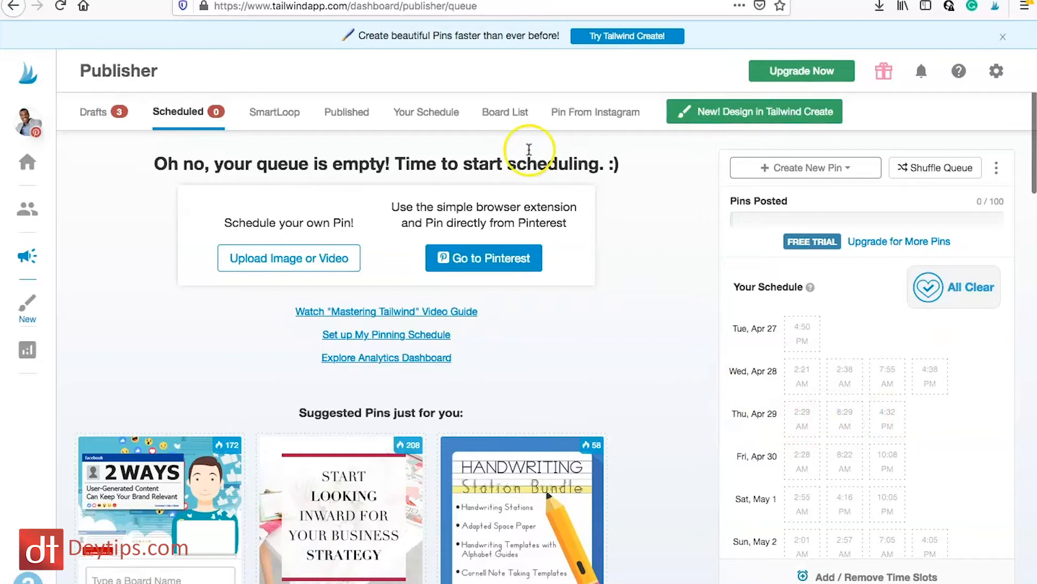
Open the weekly pinning schedule and review the time slots for each day from Monday to Sunday.
click(426, 121)
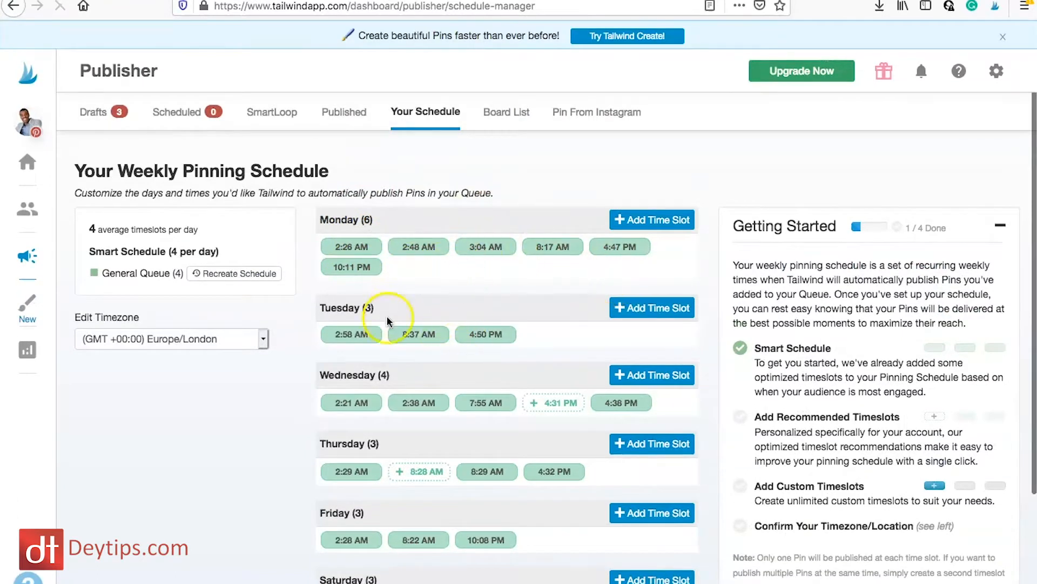
scroll(399, 340, down, 3)
scroll(398, 346, up, 3)
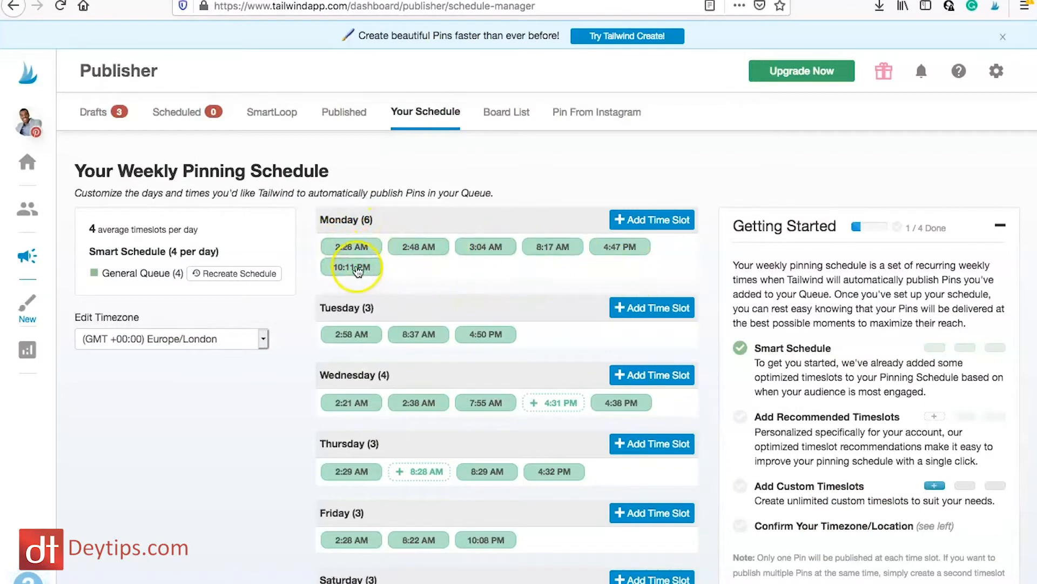
scroll(394, 429, down, 3)
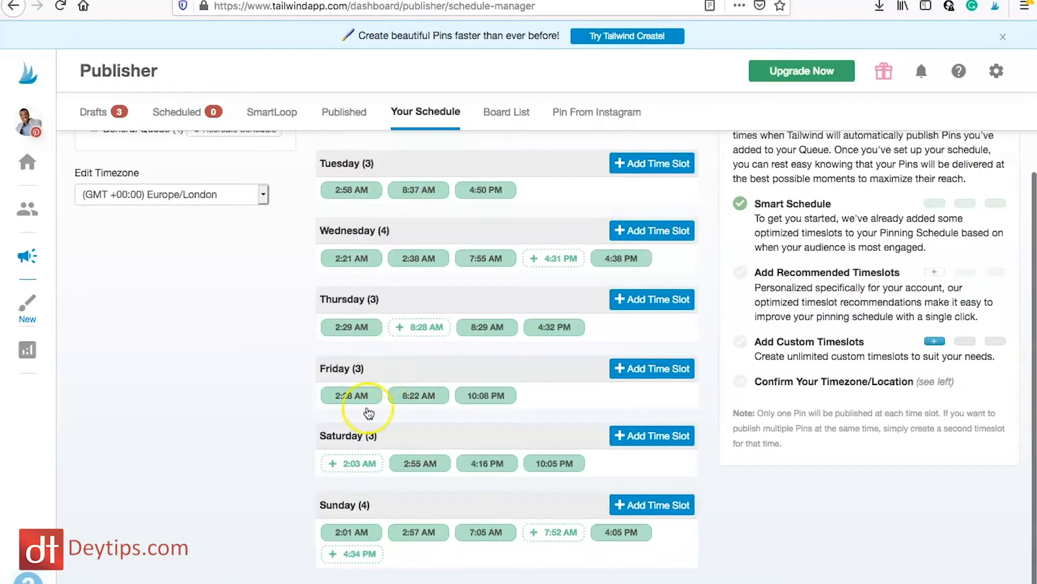
scroll(375, 252, up, 3)
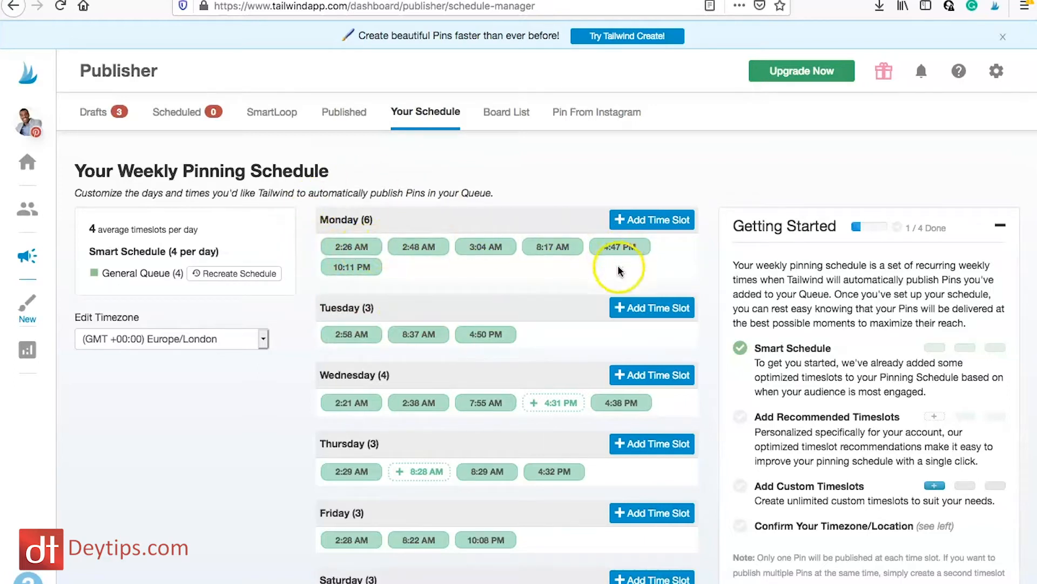
scroll(416, 336, down, 2)
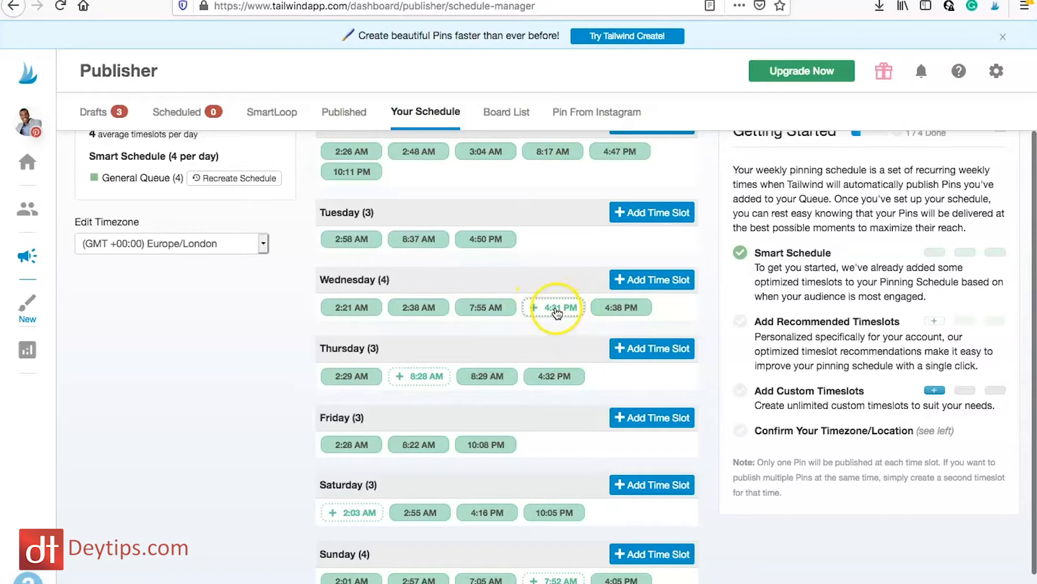
scroll(534, 310, up, 3)
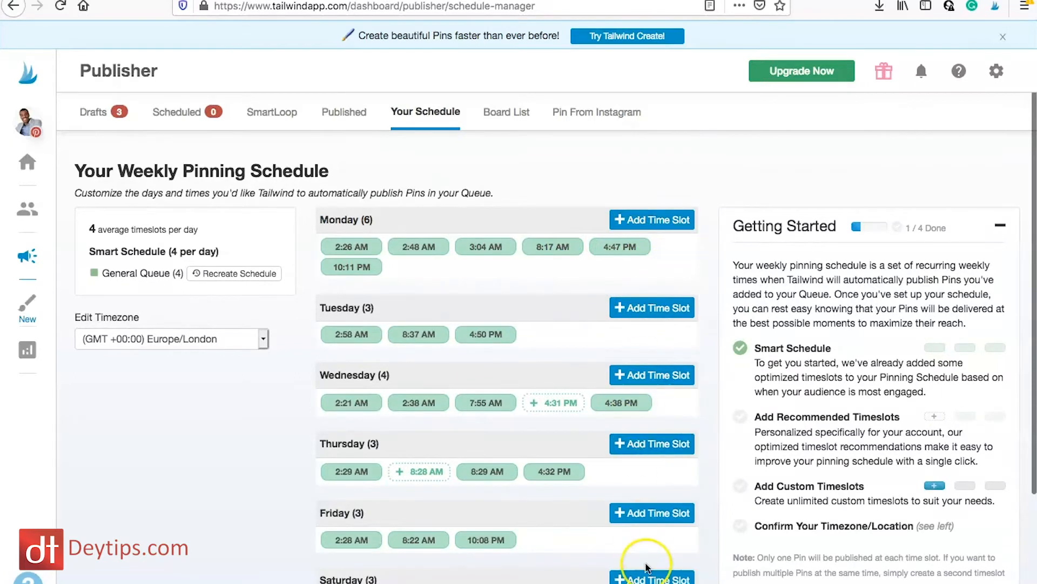
scroll(646, 562, down, 3)
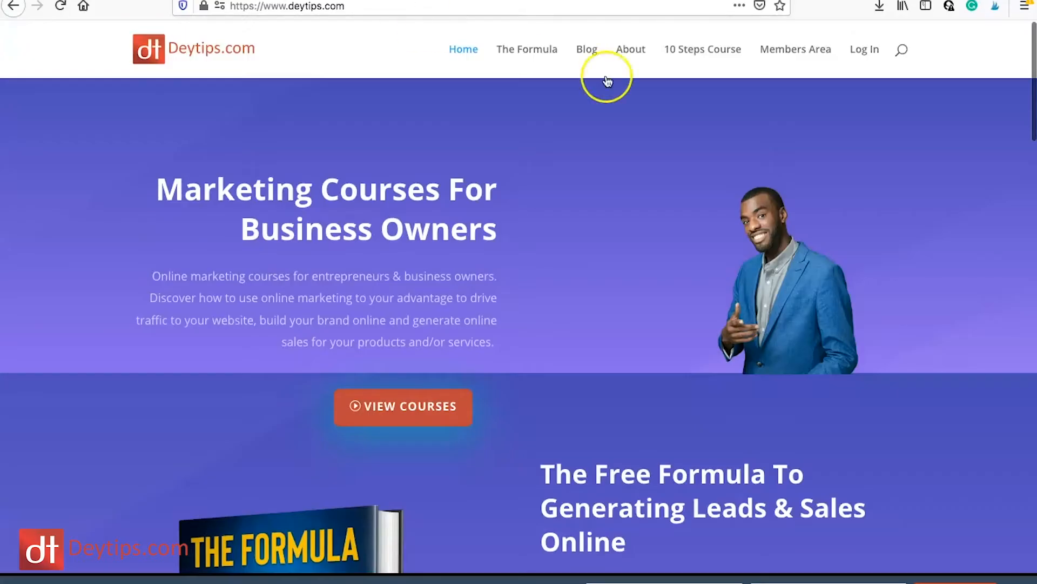
Schedule the man's portrait from the deytips.com home page banner as a new draft pin.
click(996, 5)
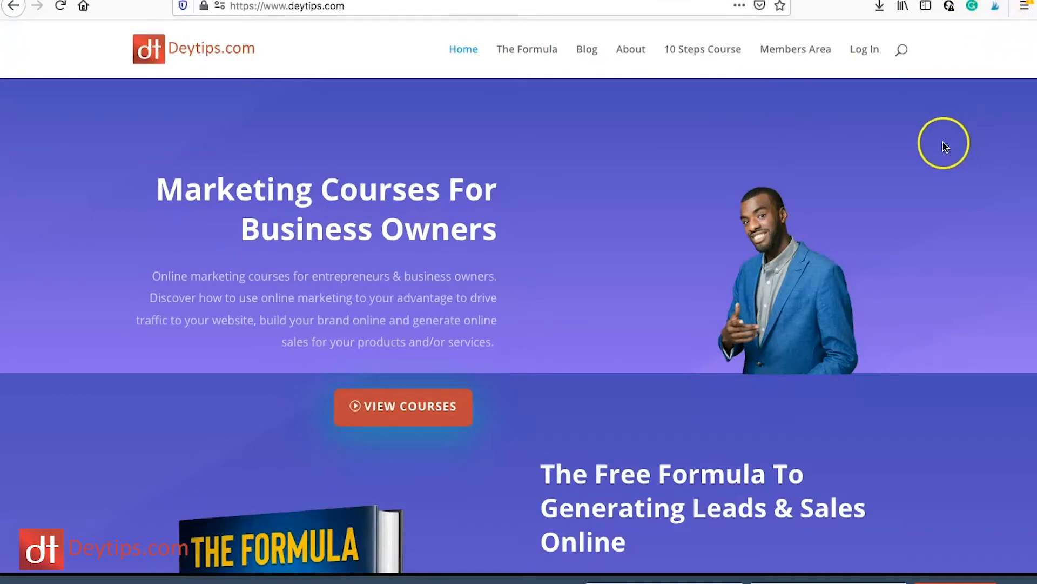
mouse_move(763, 270)
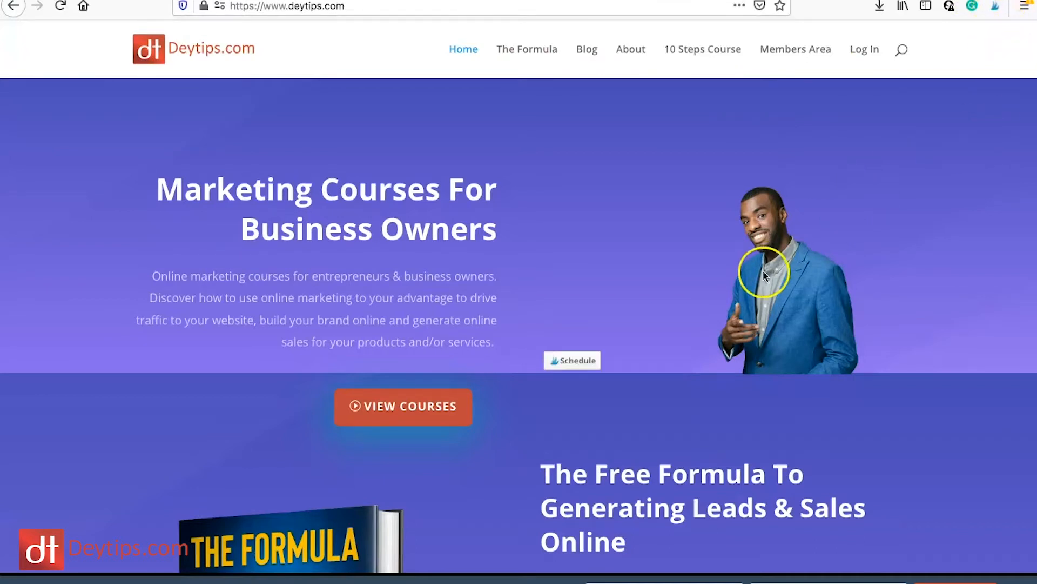
click(578, 368)
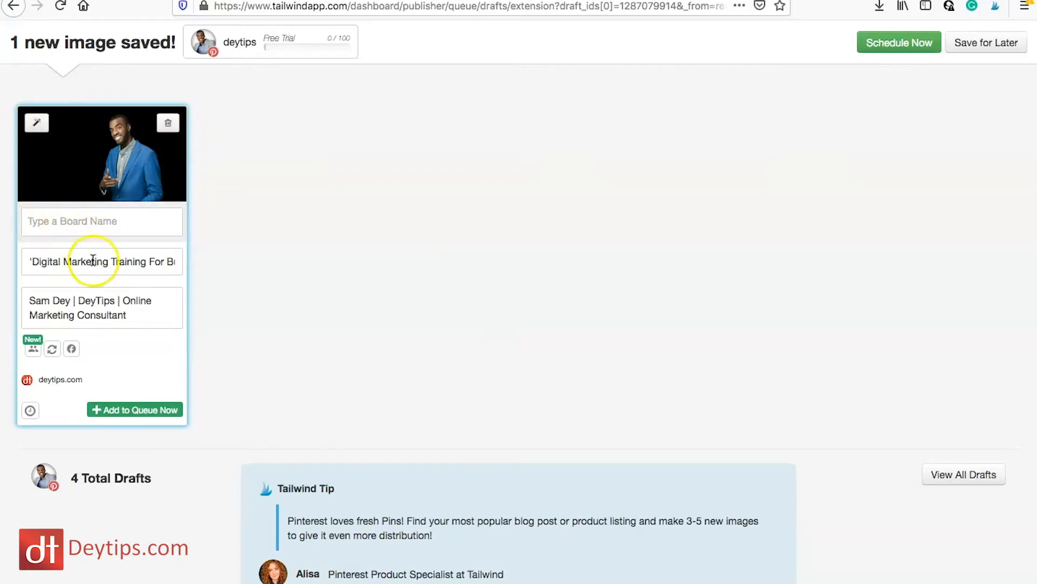
Examine the draft pin's title, description and custom time options.
click(45, 264)
click(81, 311)
drag(123, 317, 19, 290)
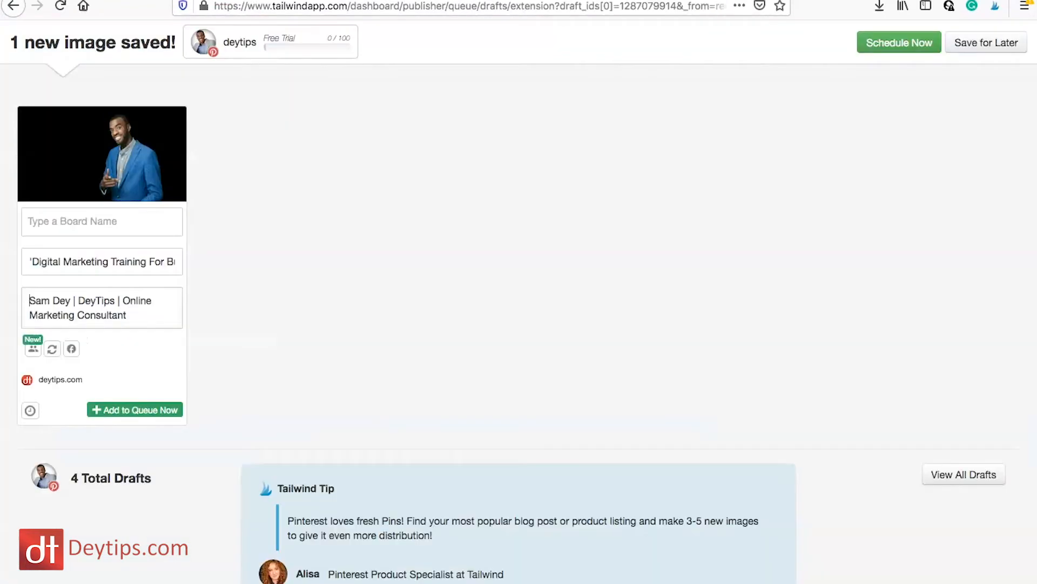
click(31, 413)
scroll(31, 412, down, 3)
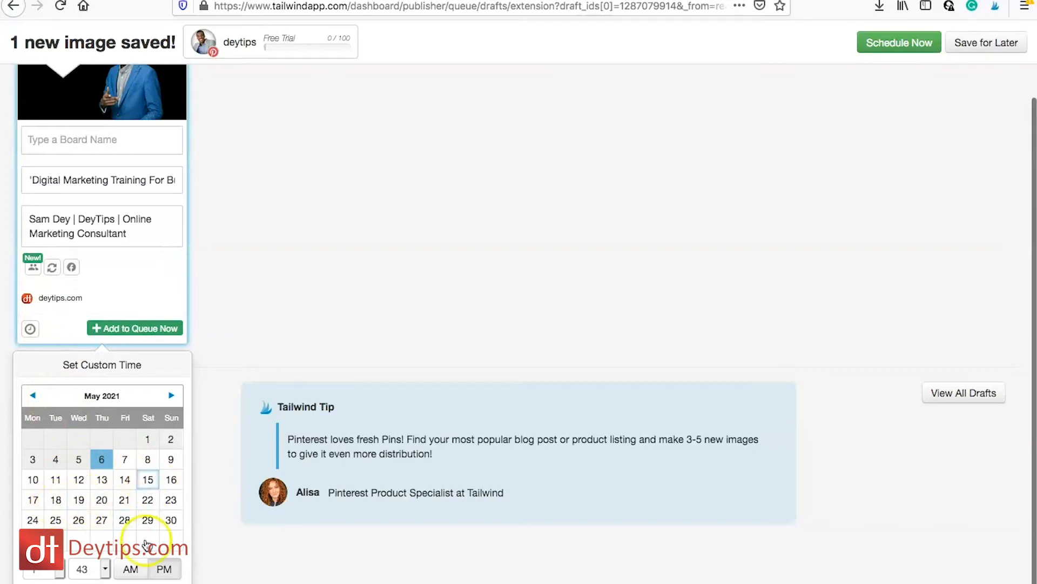
scroll(162, 378, up, 3)
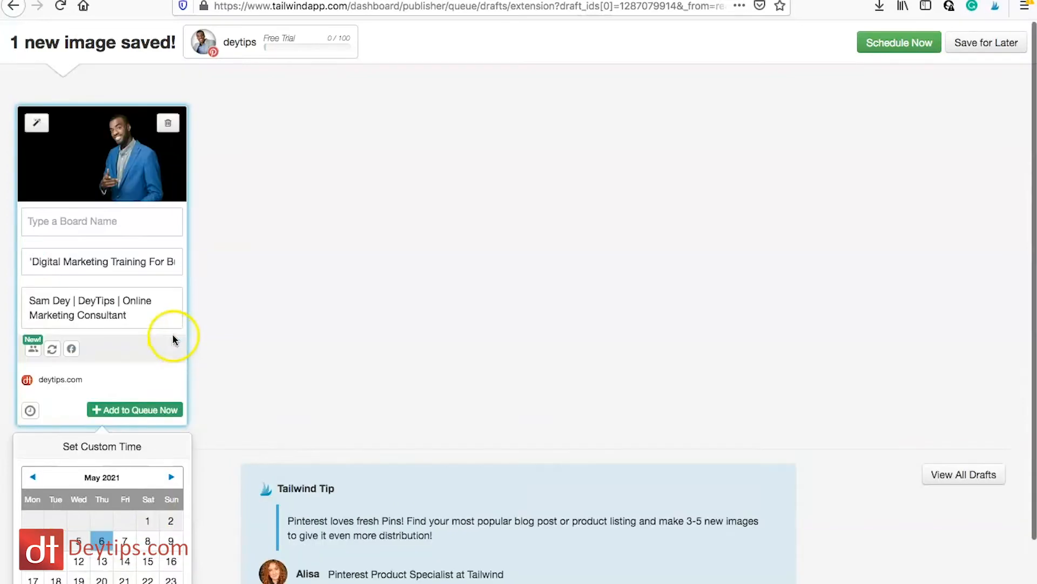
Return to the deytips.com home page, select all eight of its images and send them for scheduling.
click(430, 8)
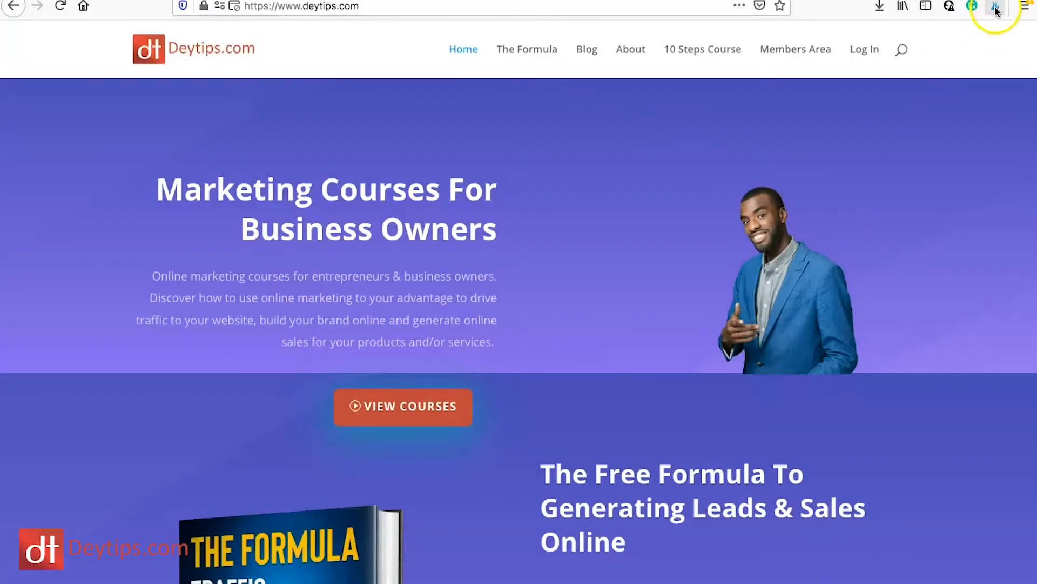
click(993, 9)
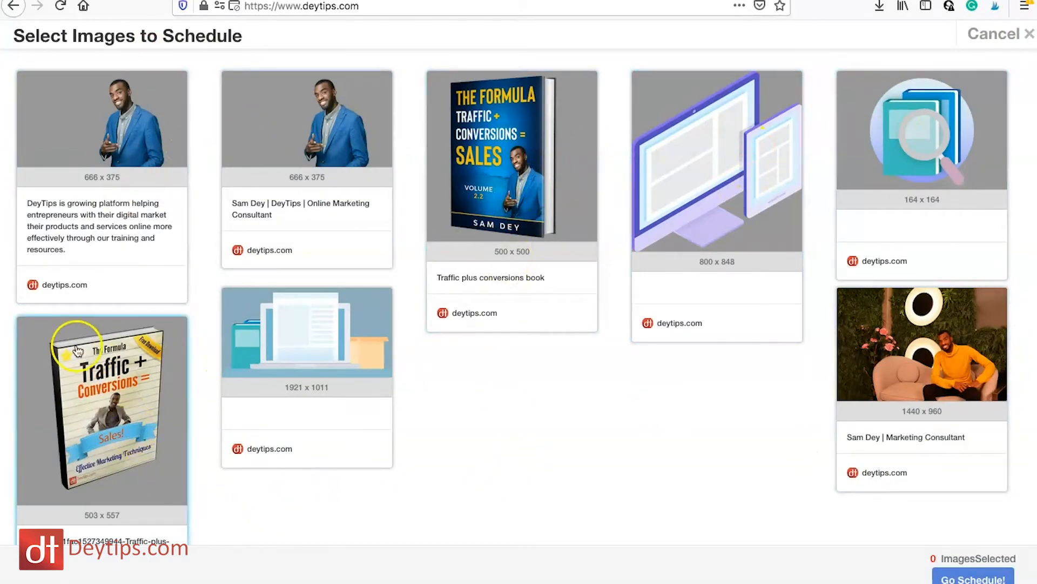
click(135, 164)
click(119, 411)
click(289, 191)
click(320, 346)
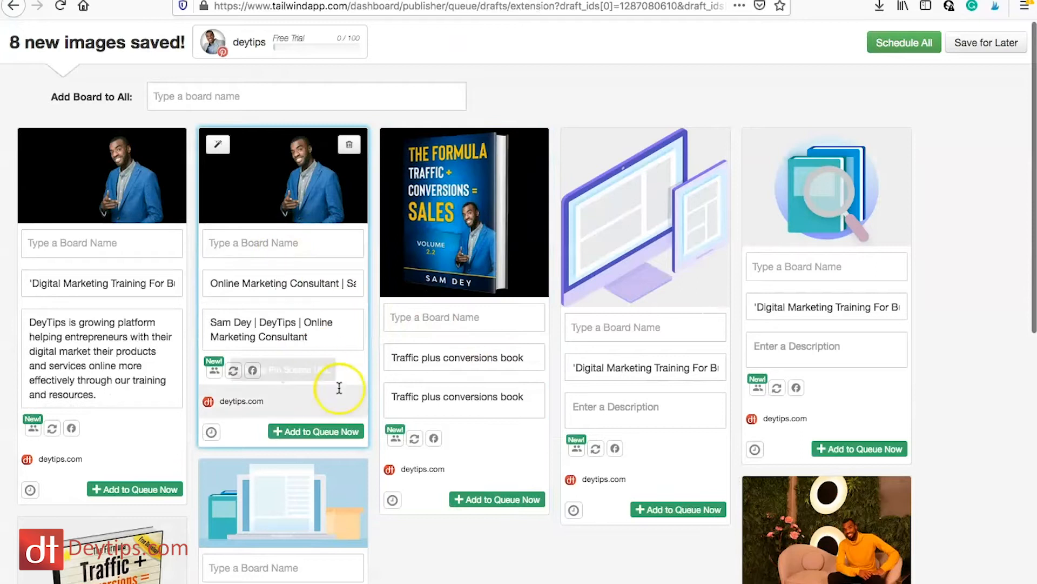
Look through the new drafts and check the board choices for all pins and for single pins.
scroll(339, 387, down, 3)
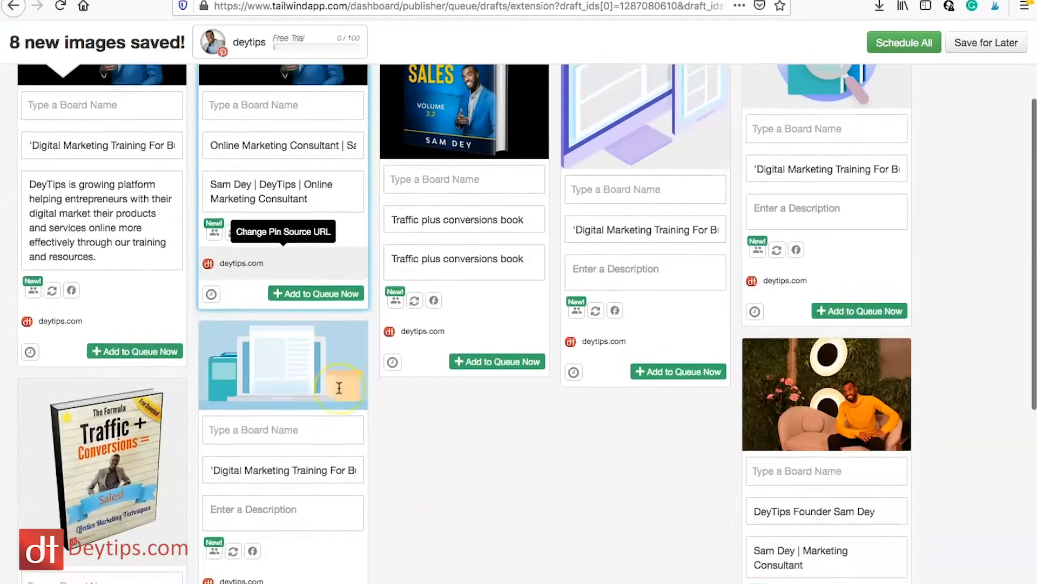
scroll(314, 470, up, 3)
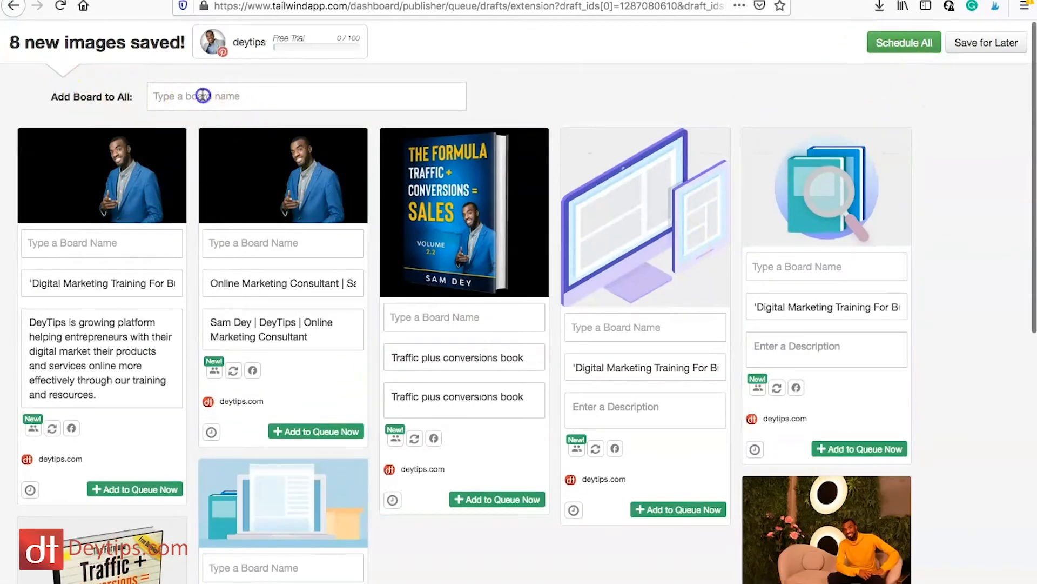
click(203, 96)
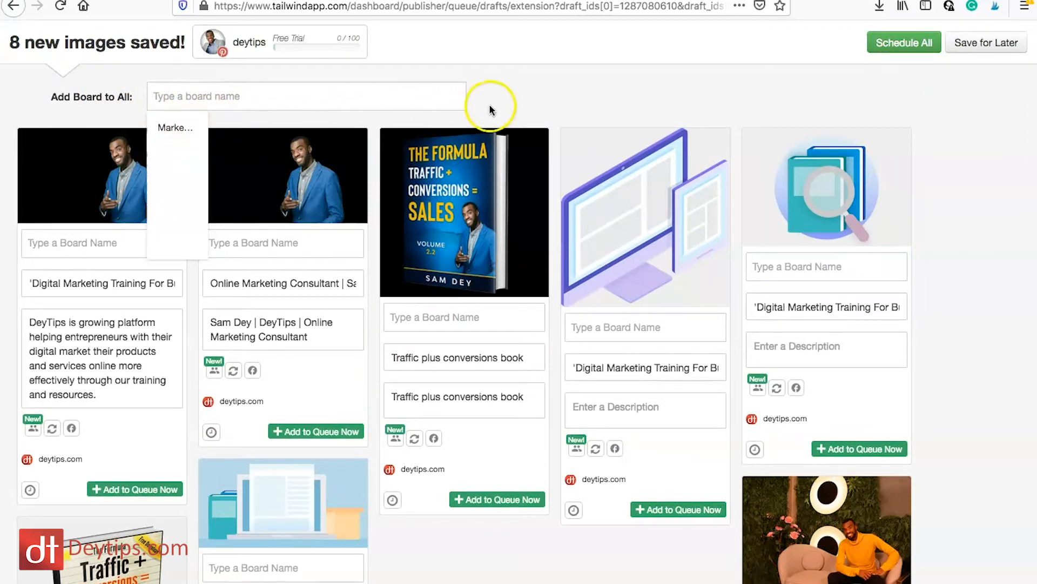
click(528, 84)
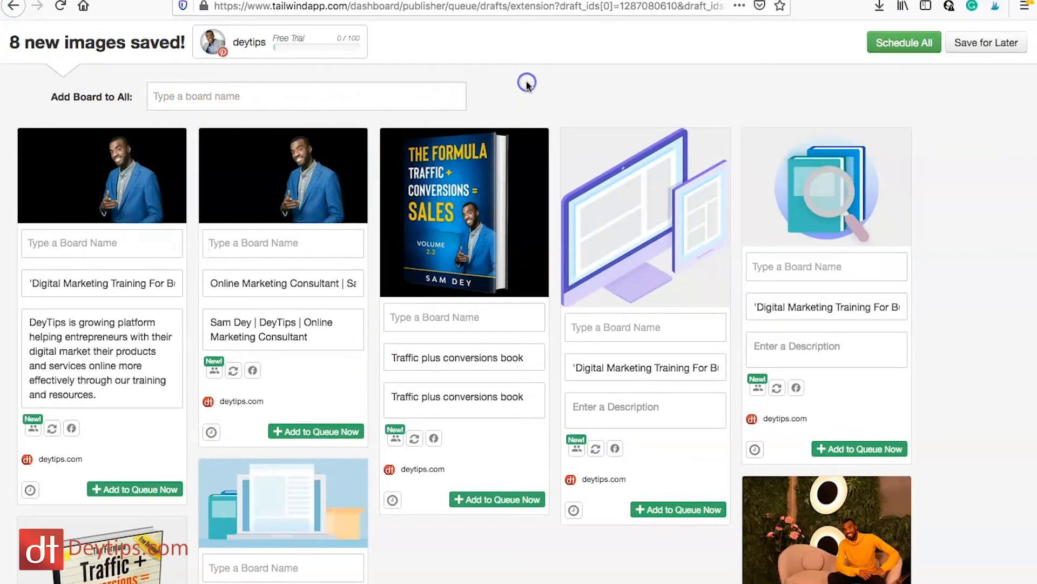
click(98, 248)
click(221, 260)
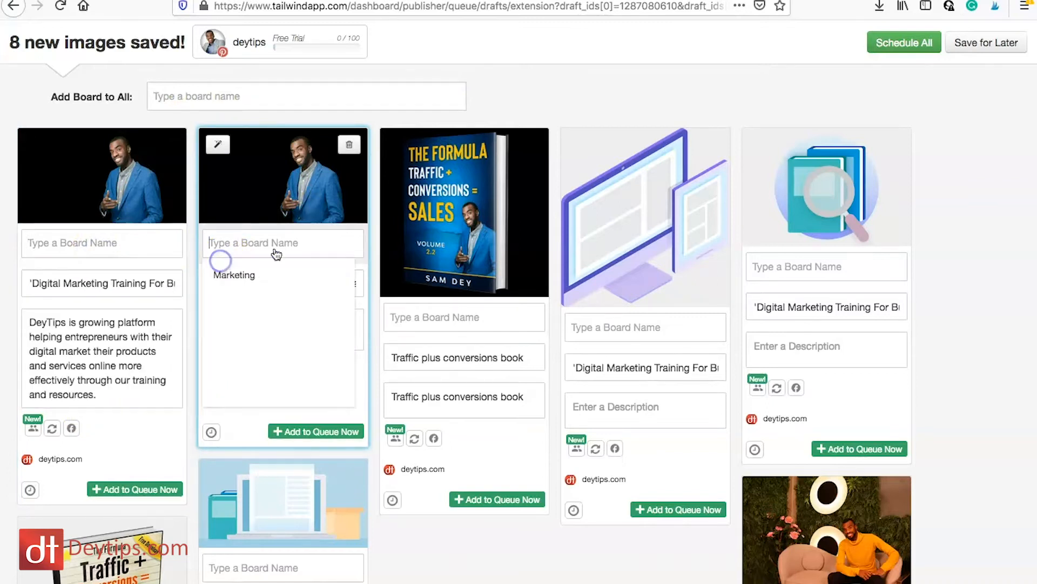
click(578, 106)
Review the title and description of the first draft and look over the remaining drafts.
drag(122, 393, 23, 320)
drag(32, 283, 118, 292)
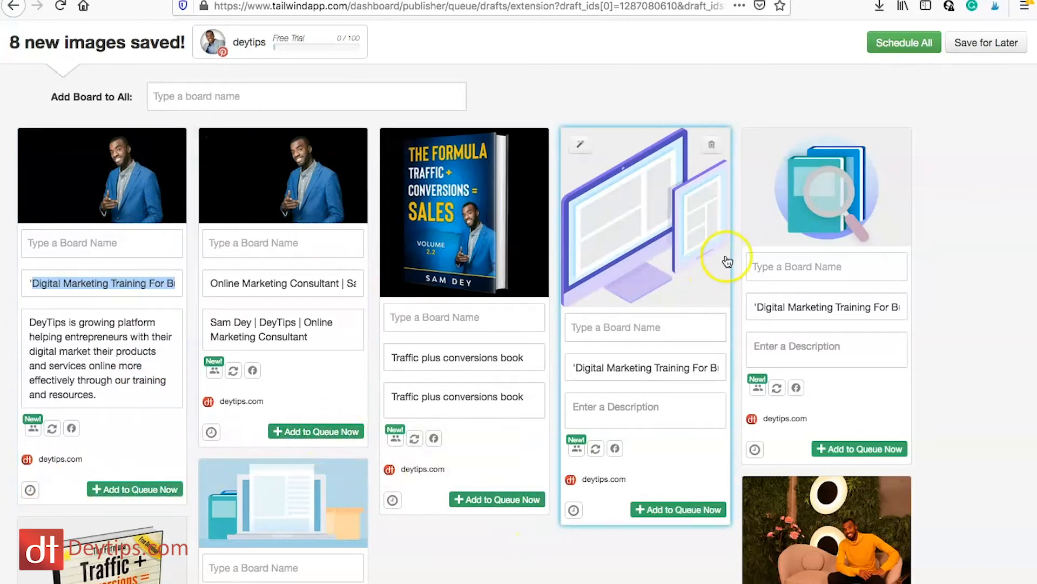
scroll(870, 335, down, 6)
scroll(799, 313, up, 6)
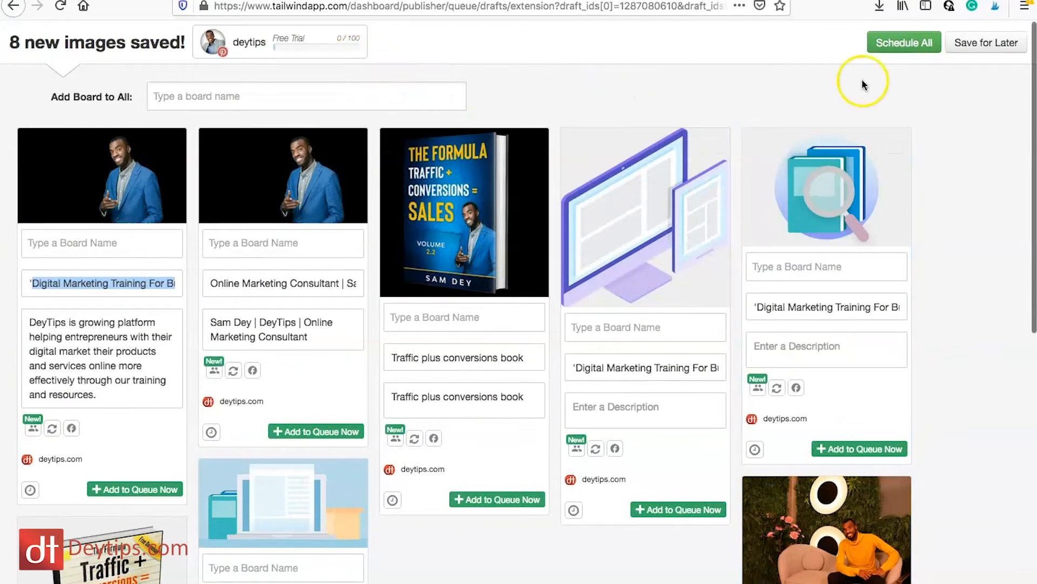
Assign the Marketing board to all drafts and add the two portrait pins to the queue.
click(178, 1)
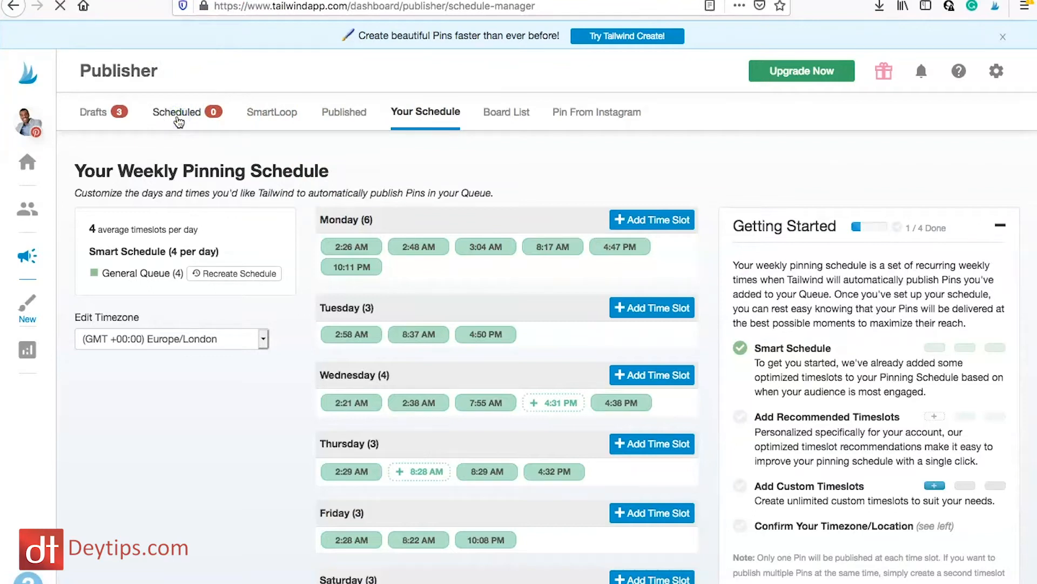
click(178, 122)
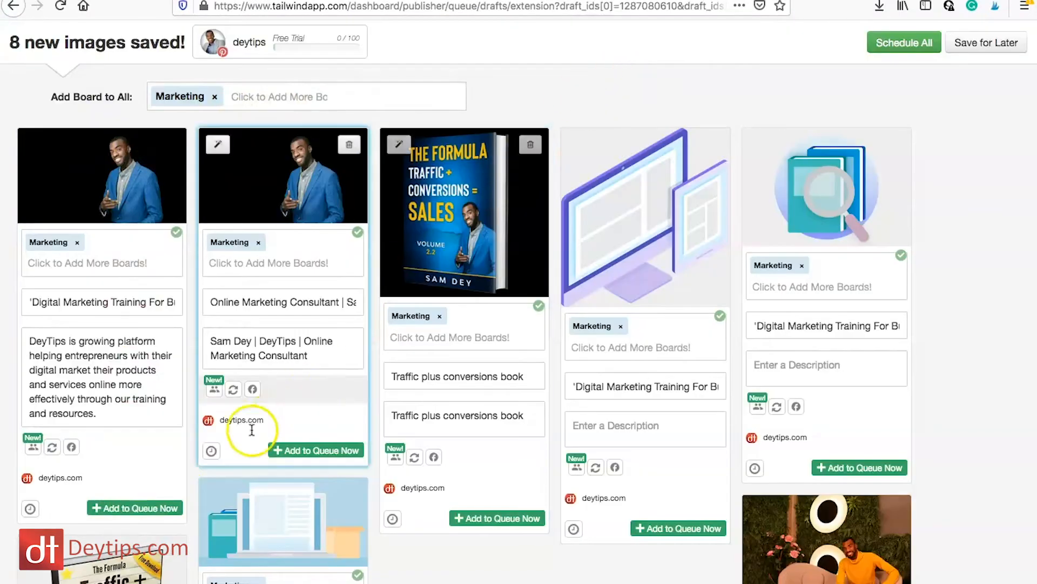
click(135, 511)
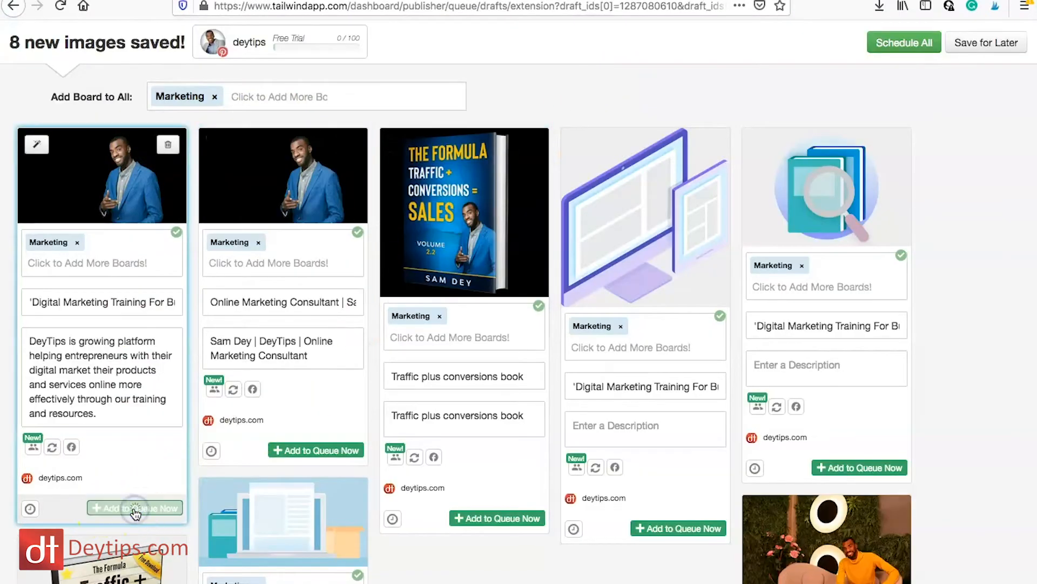
click(143, 450)
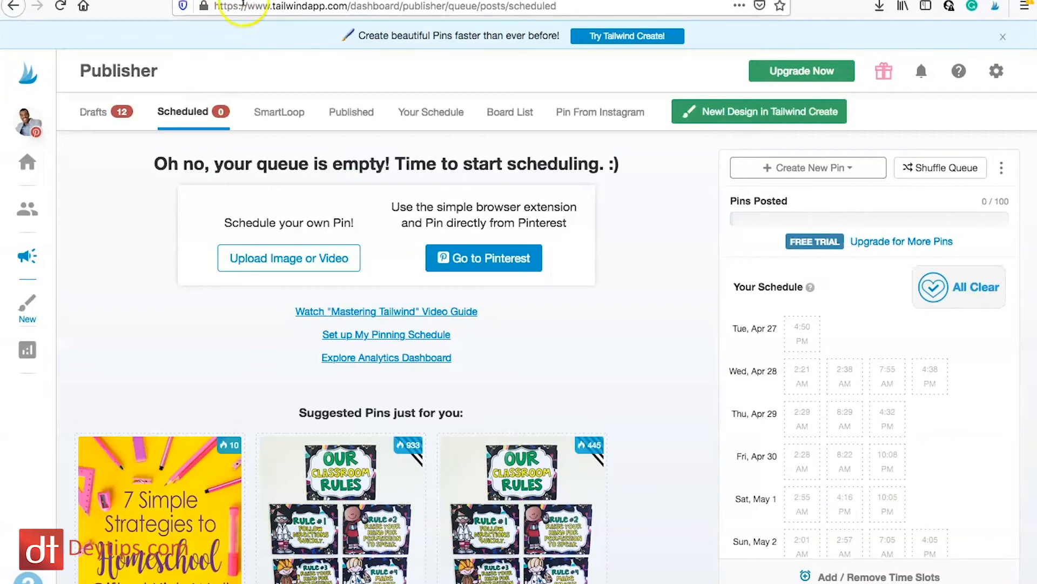
Reload the publisher's Scheduled page and check the queued pins and their time slots.
click(313, 7)
key(Return)
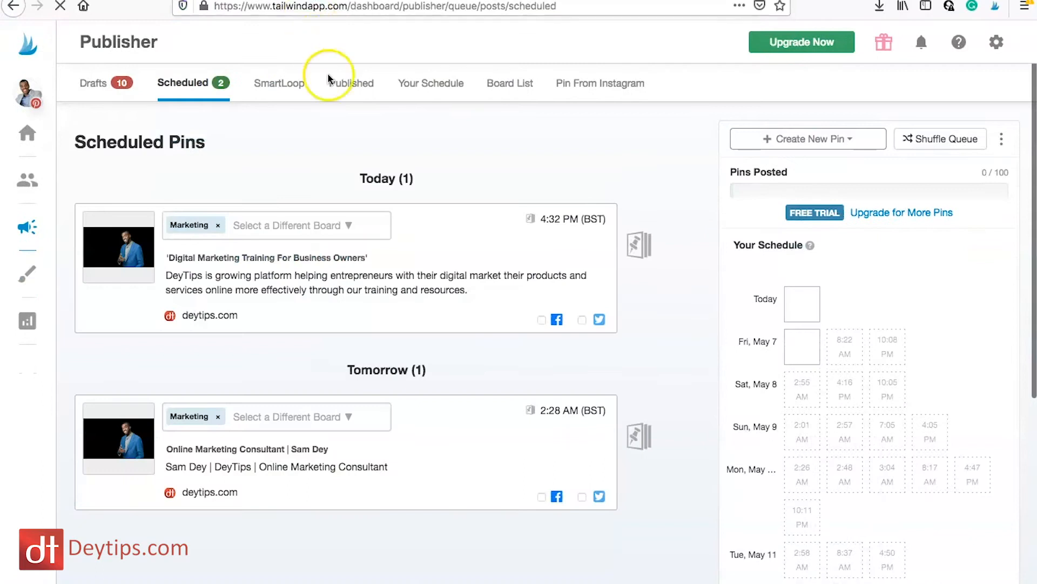
mouse_move(398, 234)
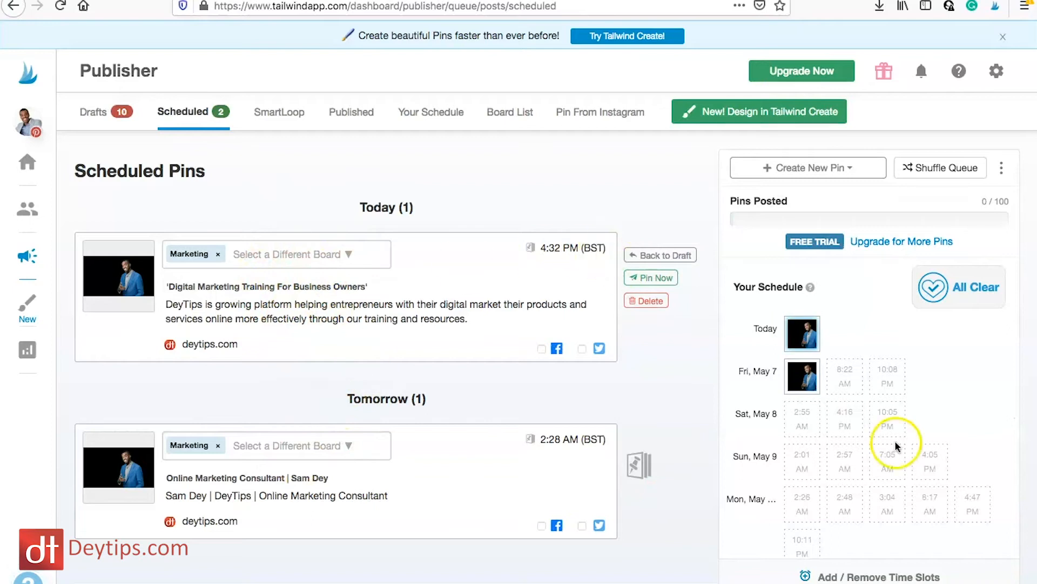
mouse_move(809, 335)
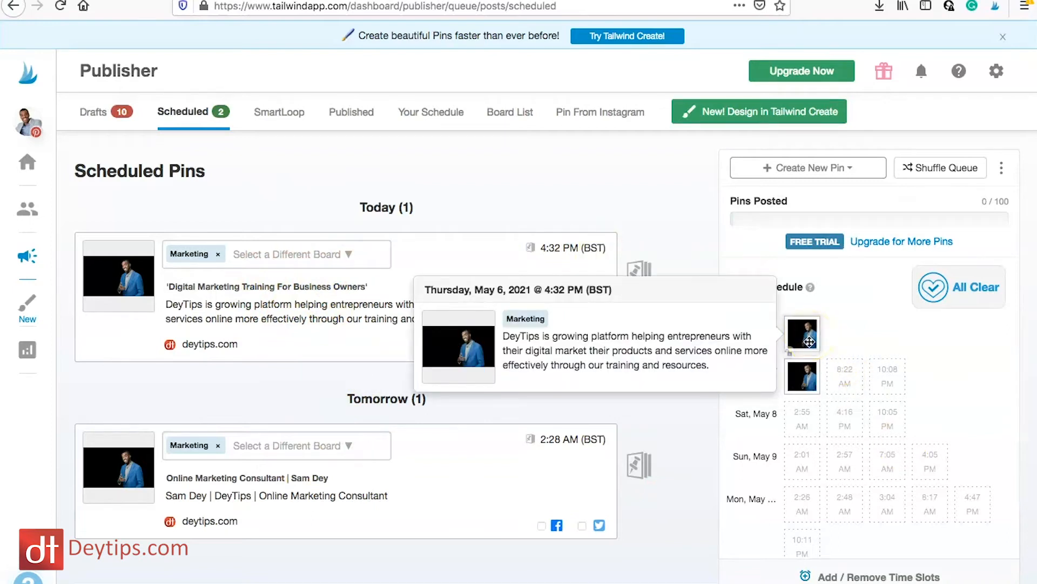
Inspect the two queued pins and their options, and delete both from the schedule.
mouse_move(798, 375)
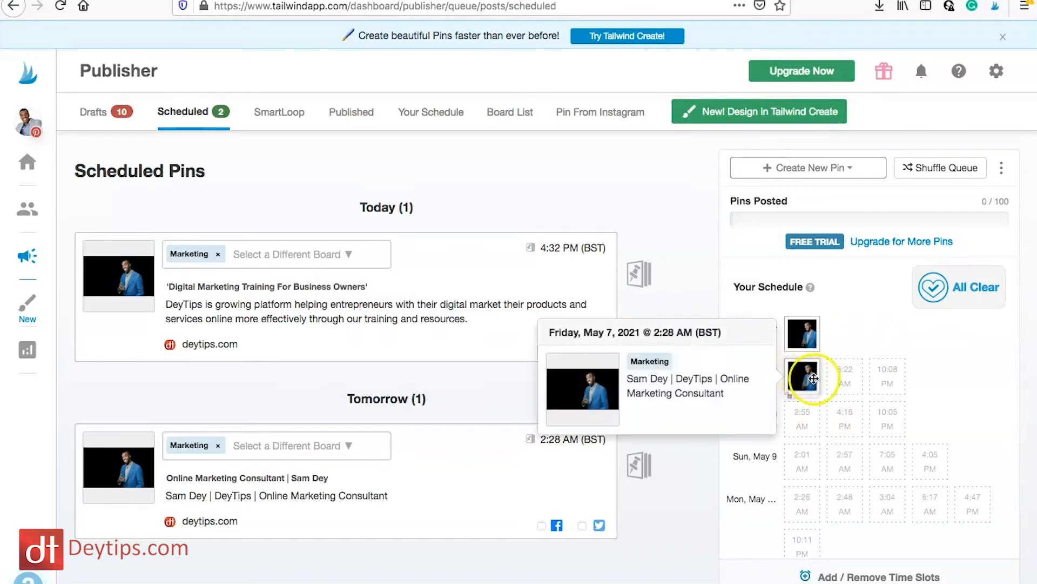
mouse_move(620, 251)
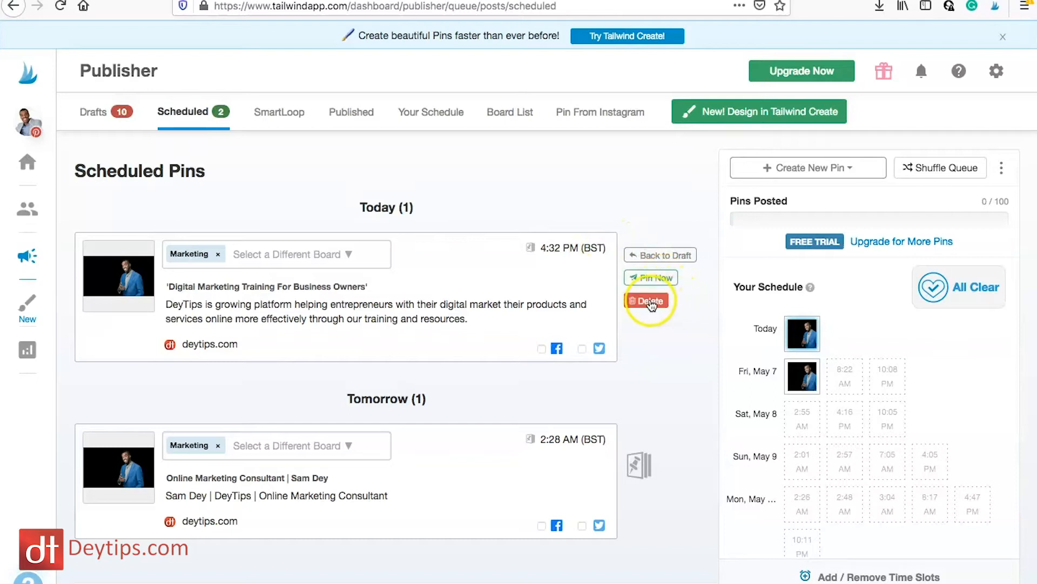
mouse_move(540, 352)
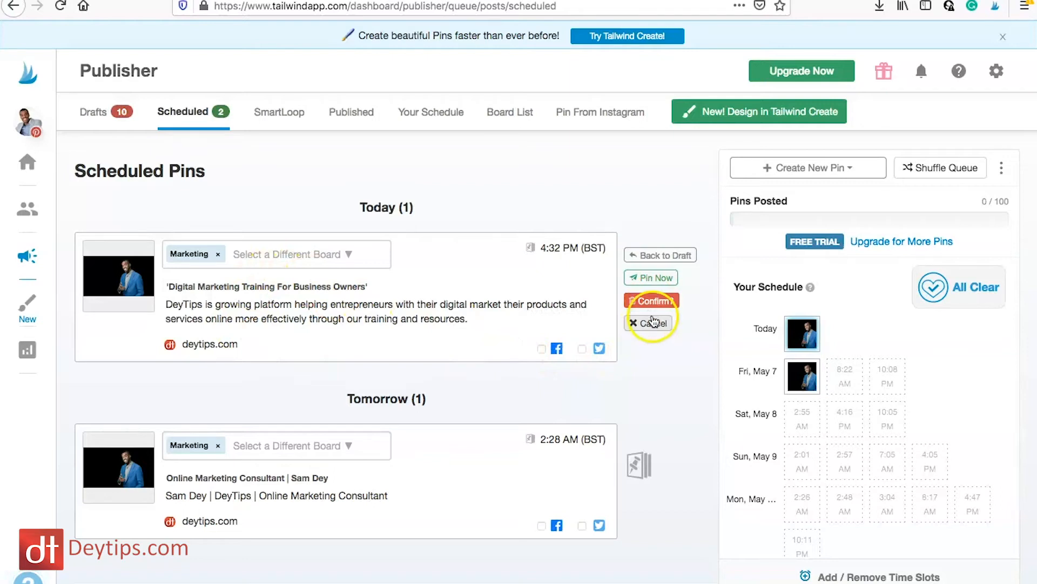
click(650, 304)
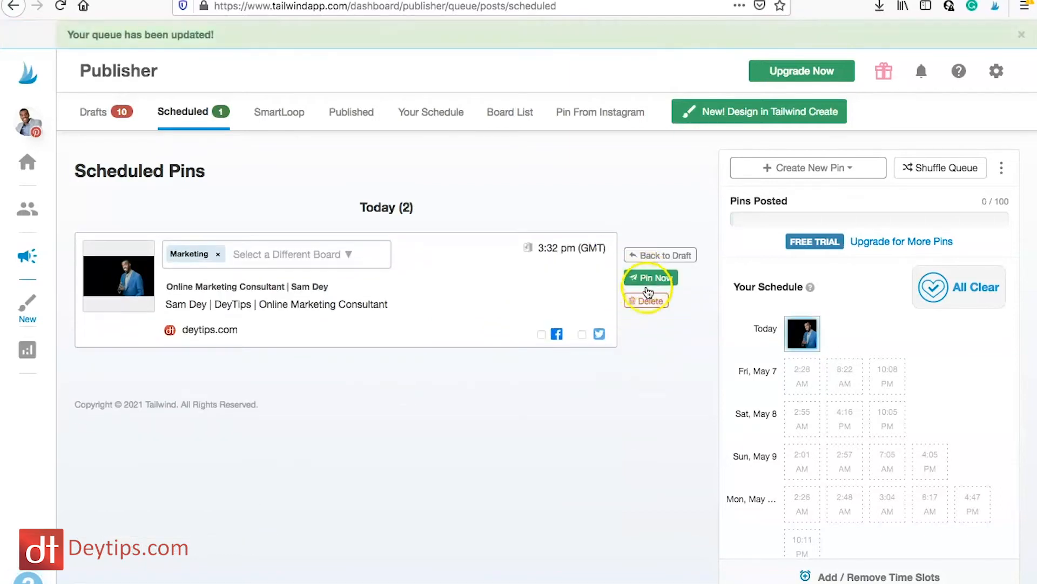
click(652, 301)
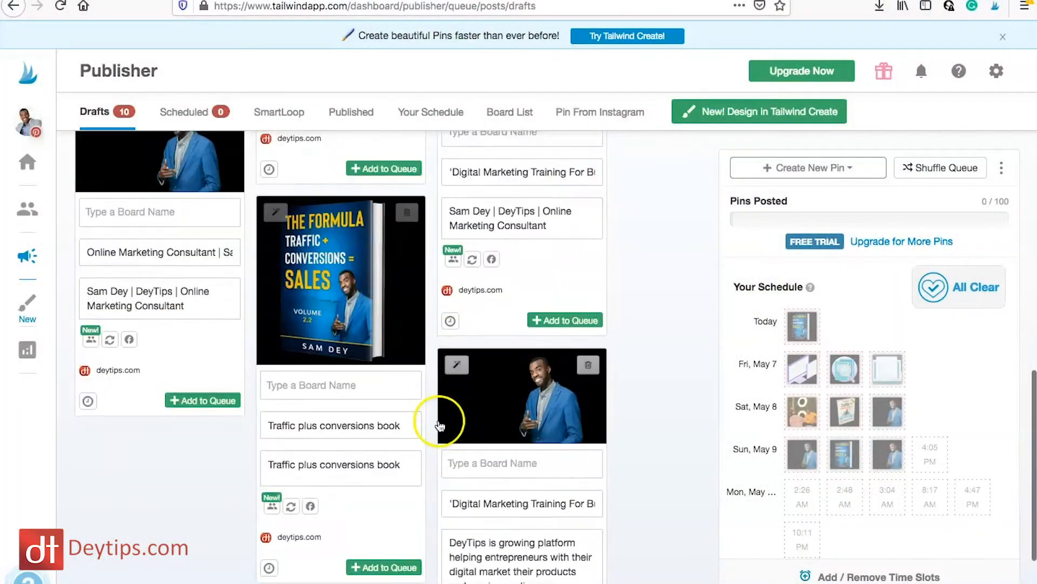
Check the drafts against the weekly schedule, start Tailwind Create and dismiss its welcome video.
scroll(441, 427, down, 3)
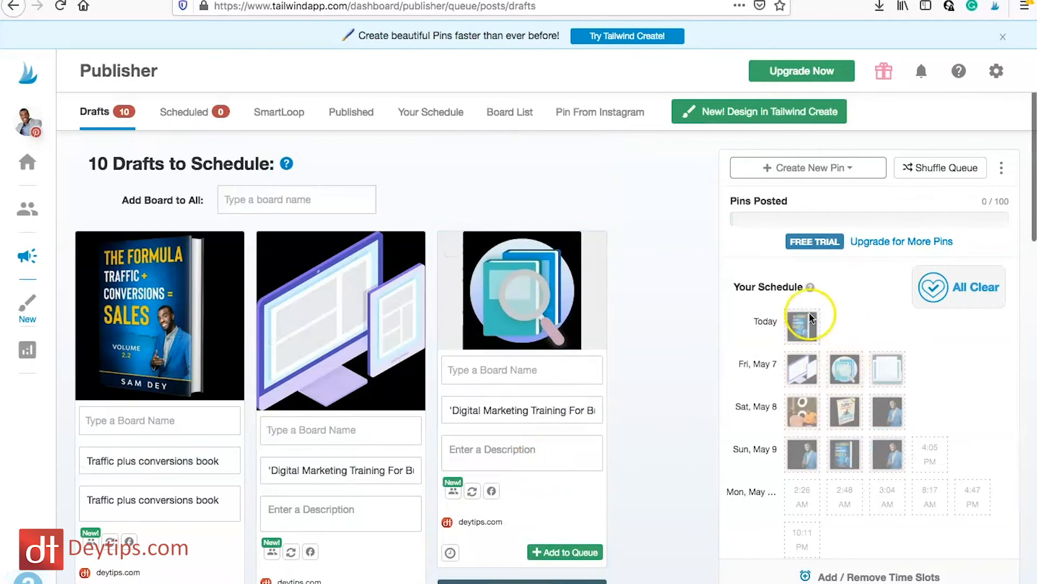
mouse_move(890, 427)
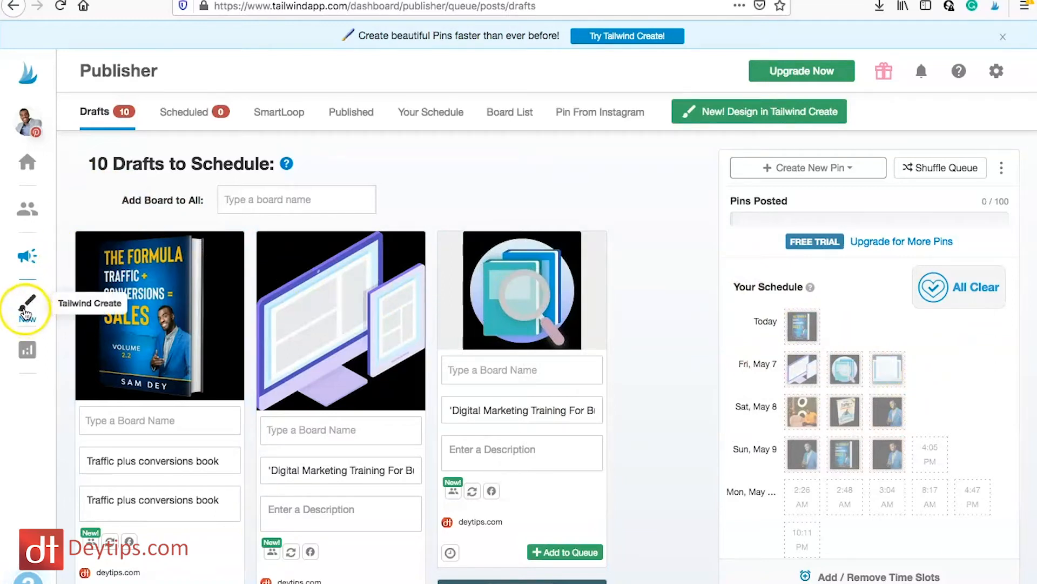
click(26, 313)
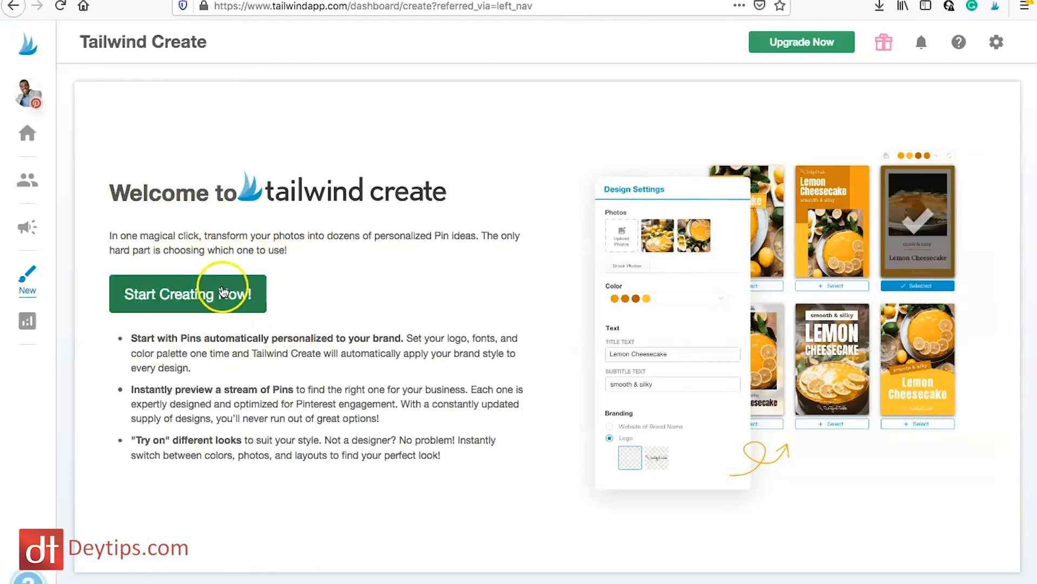
click(225, 290)
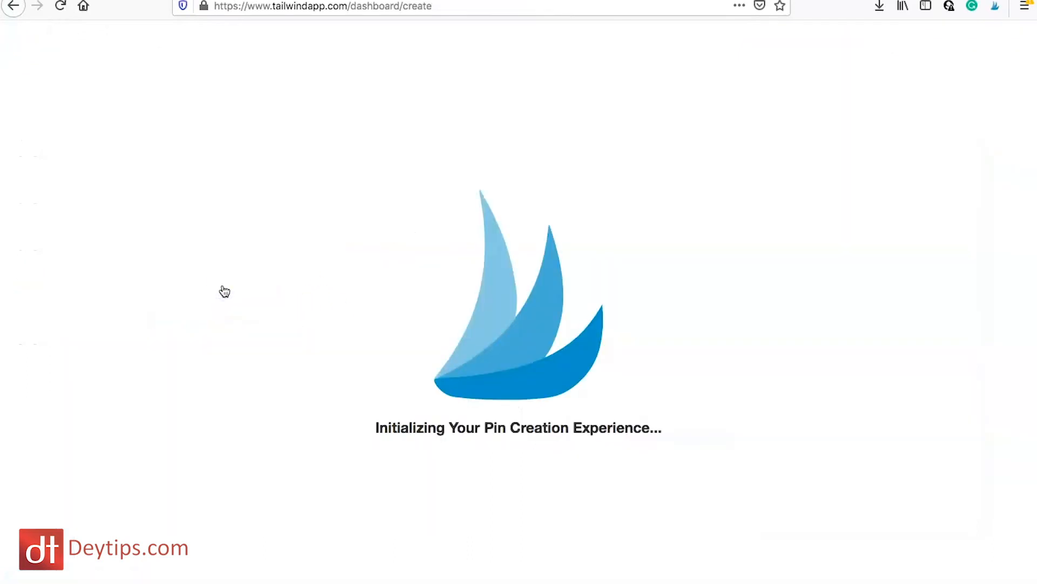
click(317, 261)
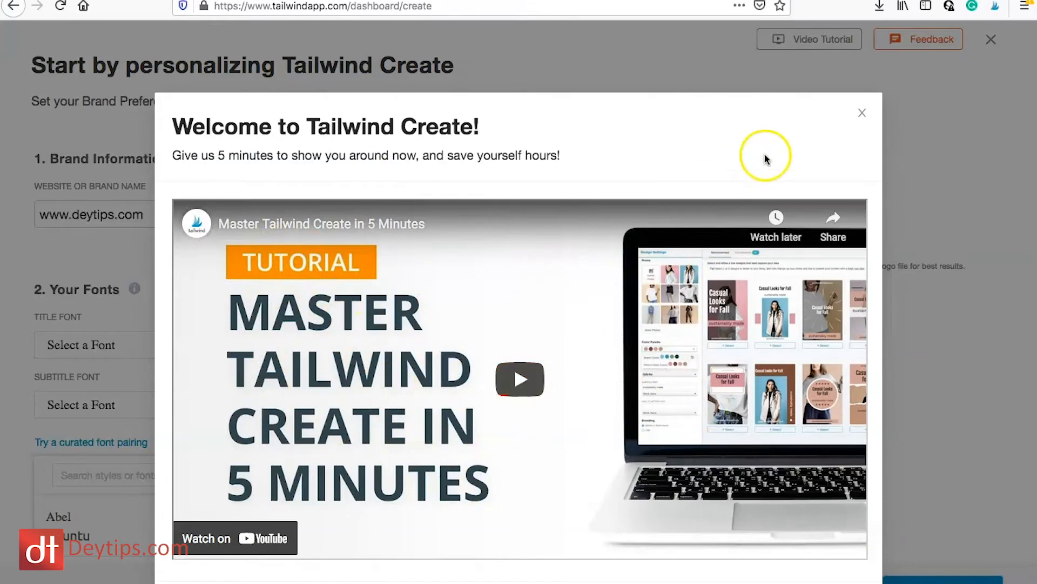
click(872, 114)
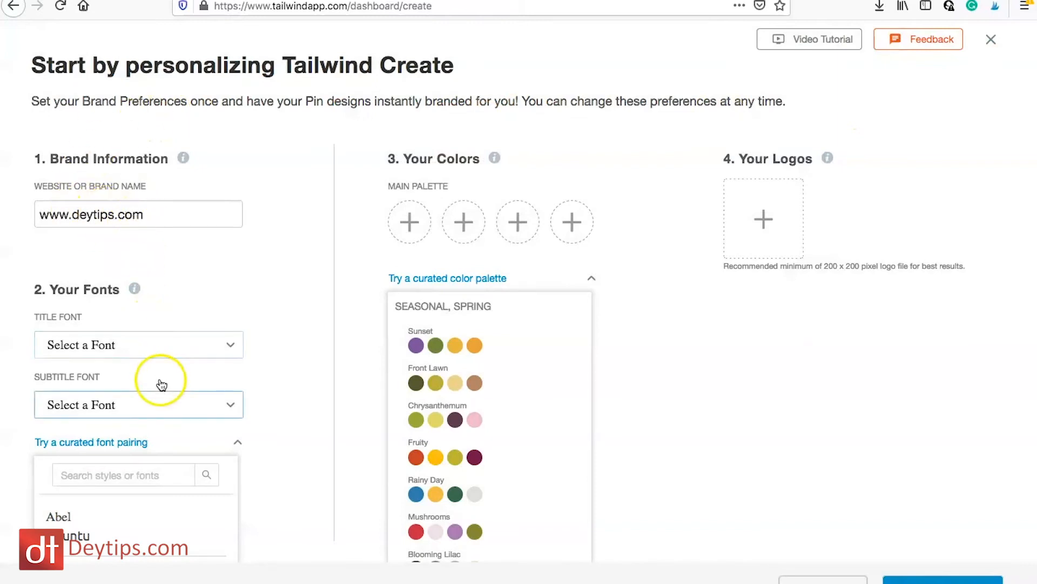
scroll(216, 386, down, 3)
click(144, 257)
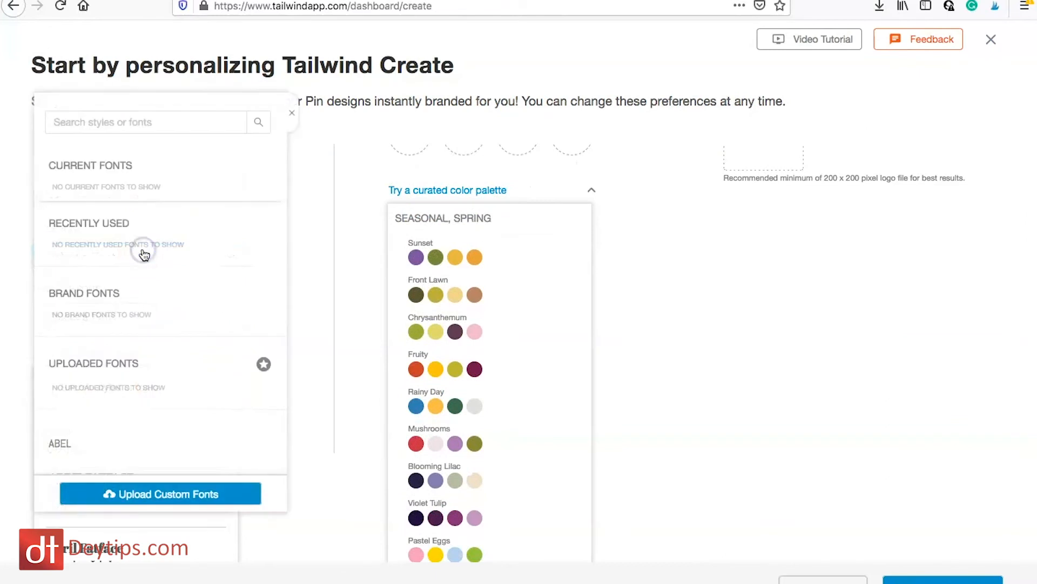
scroll(120, 373, down, 3)
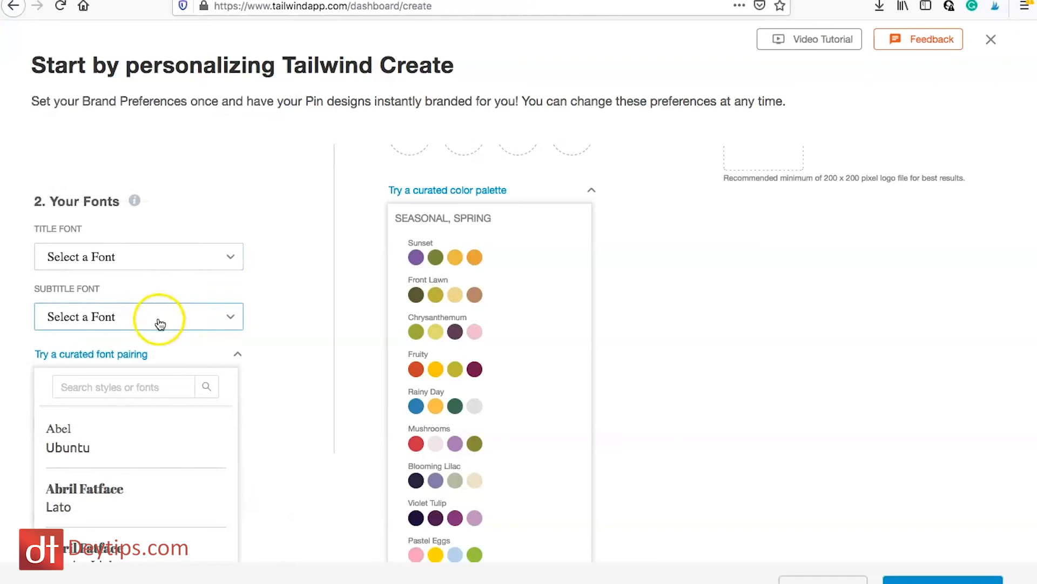
click(160, 323)
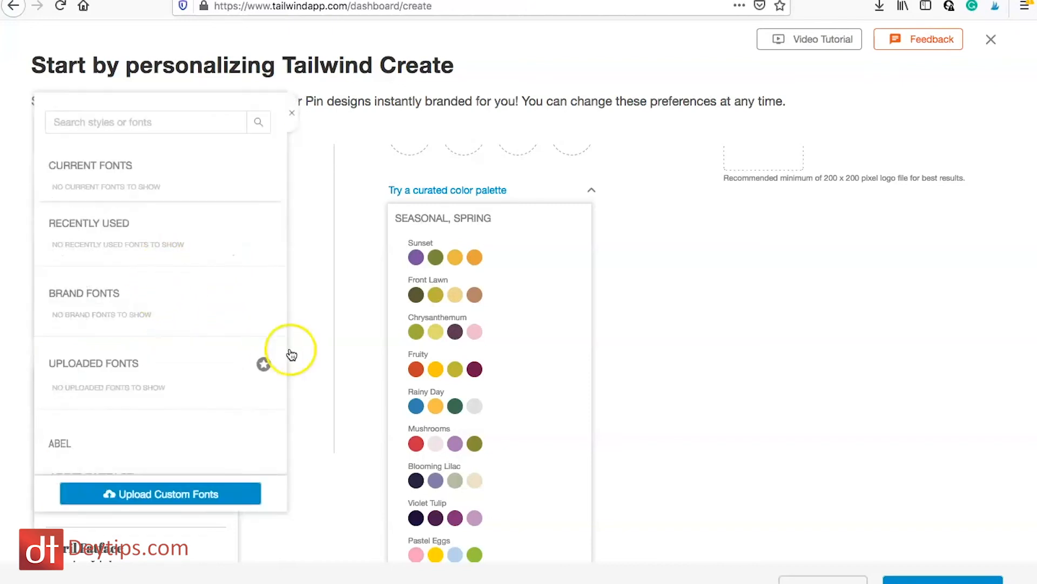
click(292, 112)
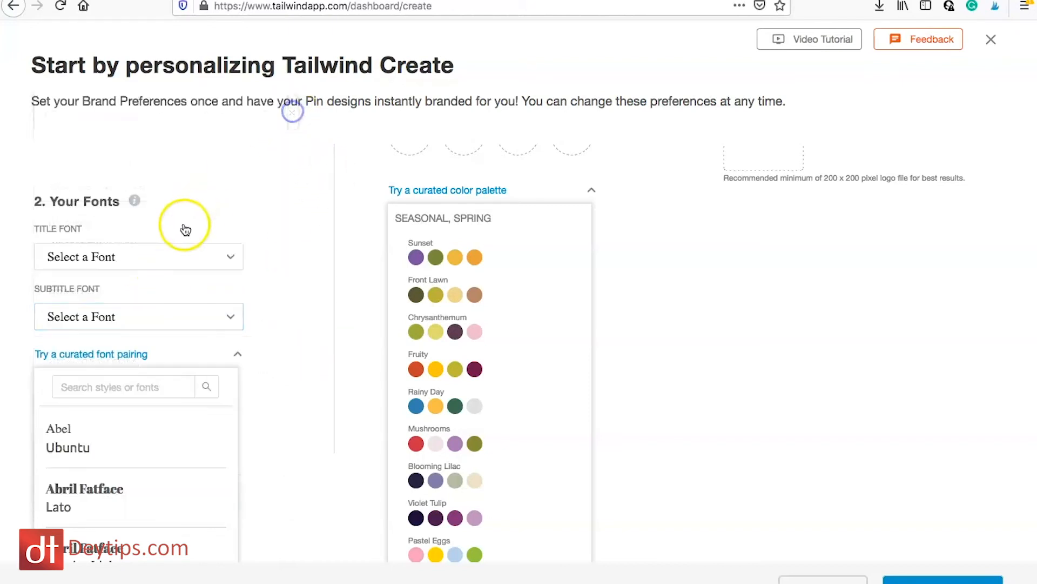
Set both the title font and the subtitle font to Abel in the brand preferences.
click(154, 261)
click(103, 271)
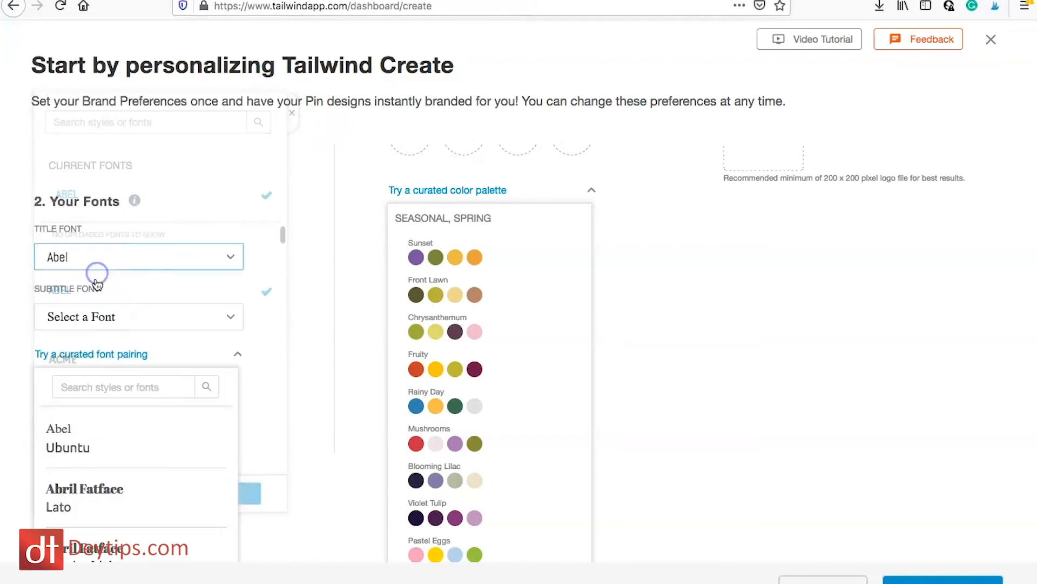
click(155, 323)
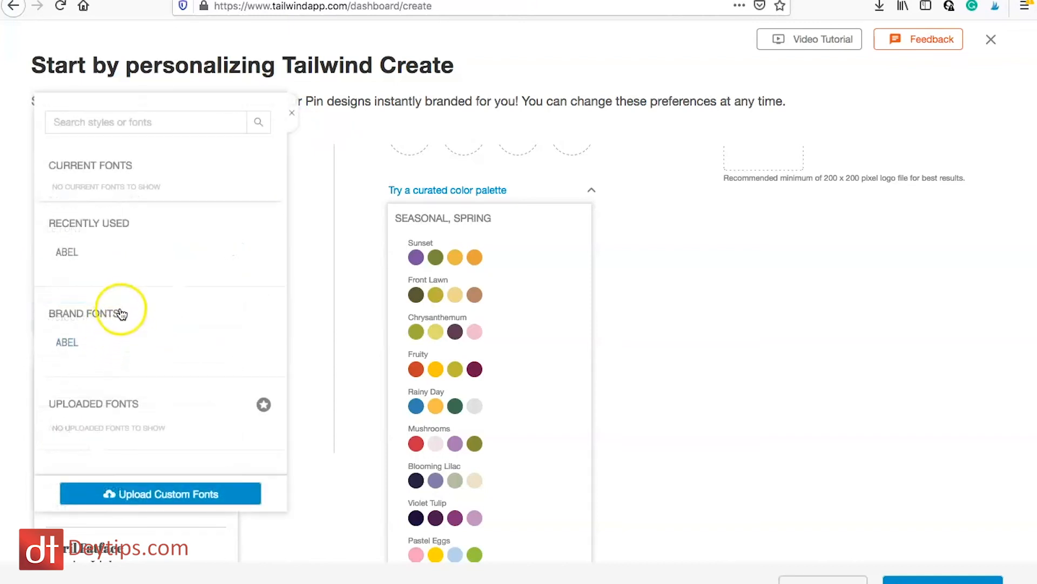
click(95, 325)
scroll(278, 439, down, 3)
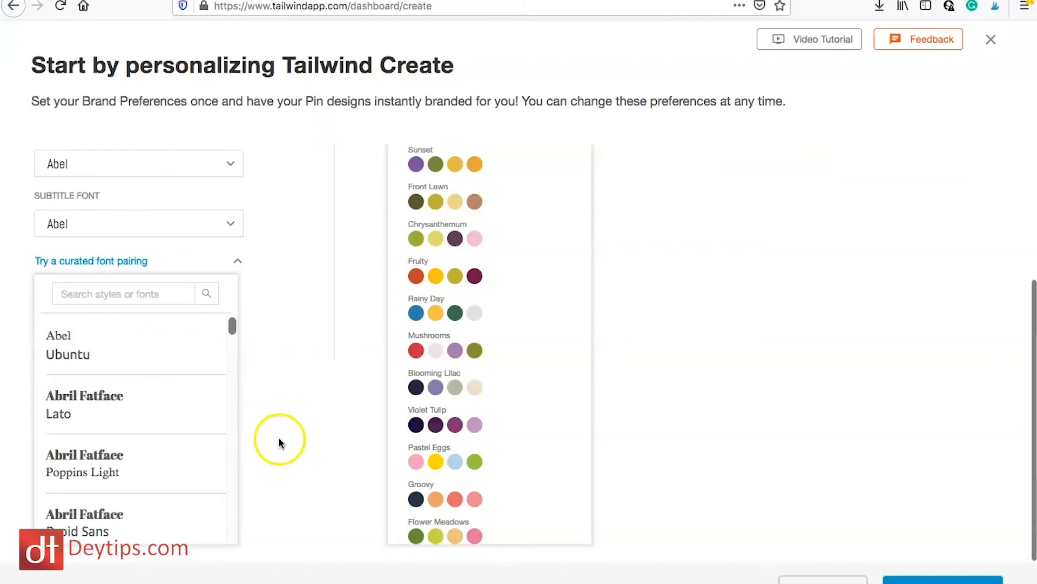
Apply the curated Chrysanthemum palette as the main brand colors and browse the DeyHardrive disk for a logo file.
scroll(474, 208, up, 5)
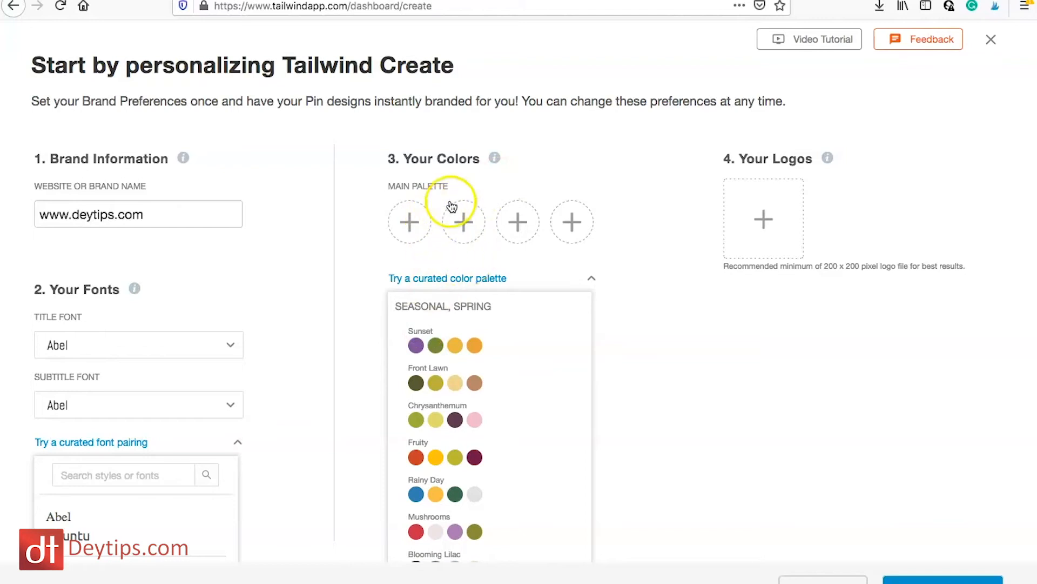
click(401, 238)
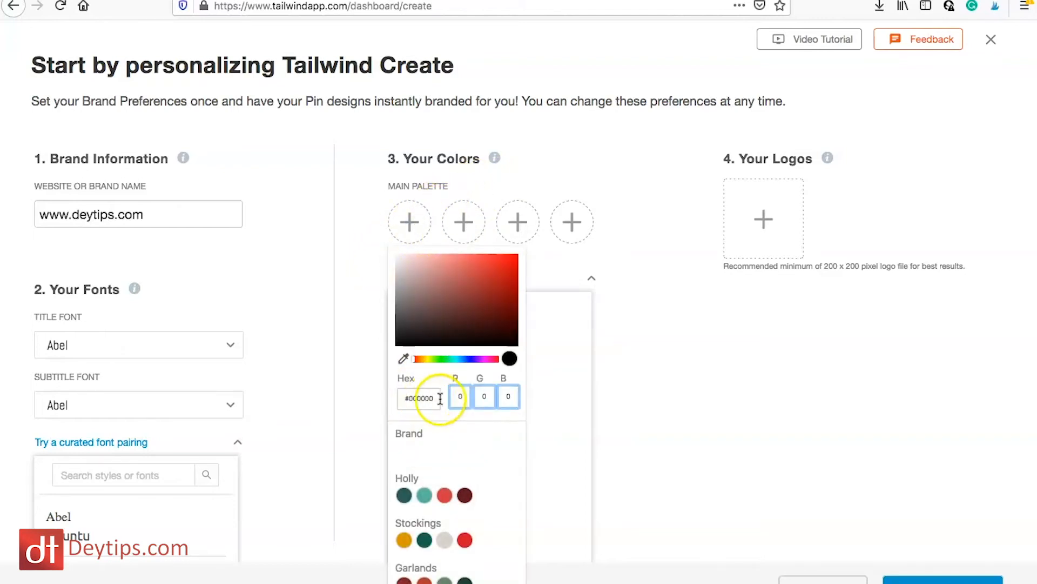
click(599, 371)
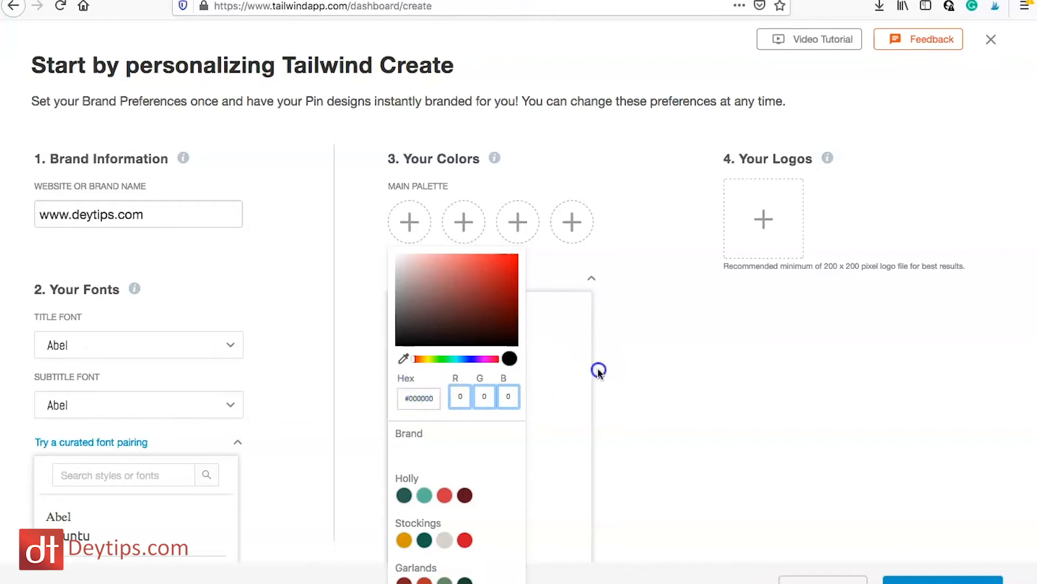
click(572, 405)
click(455, 426)
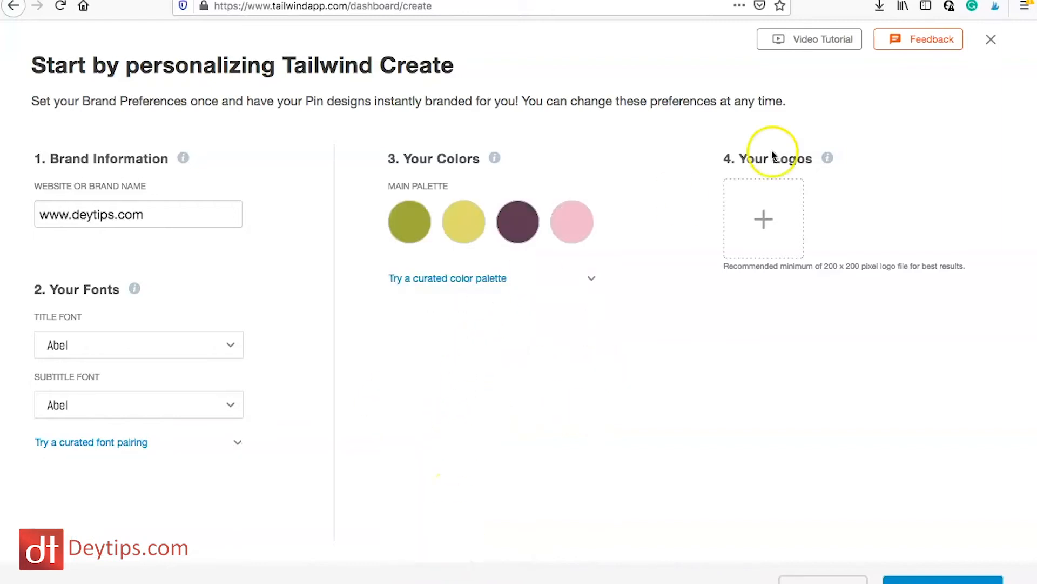
click(759, 213)
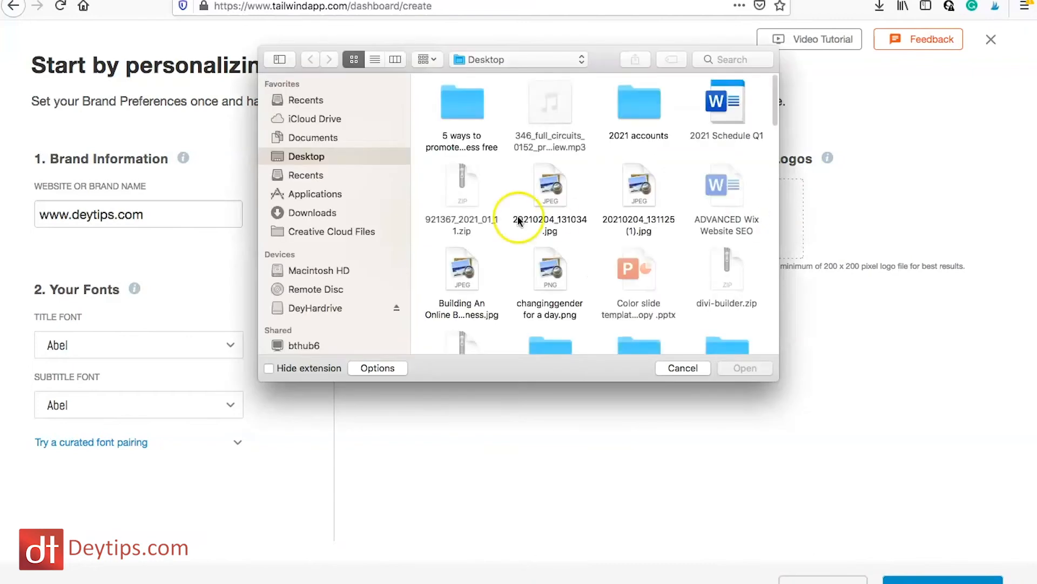
click(303, 309)
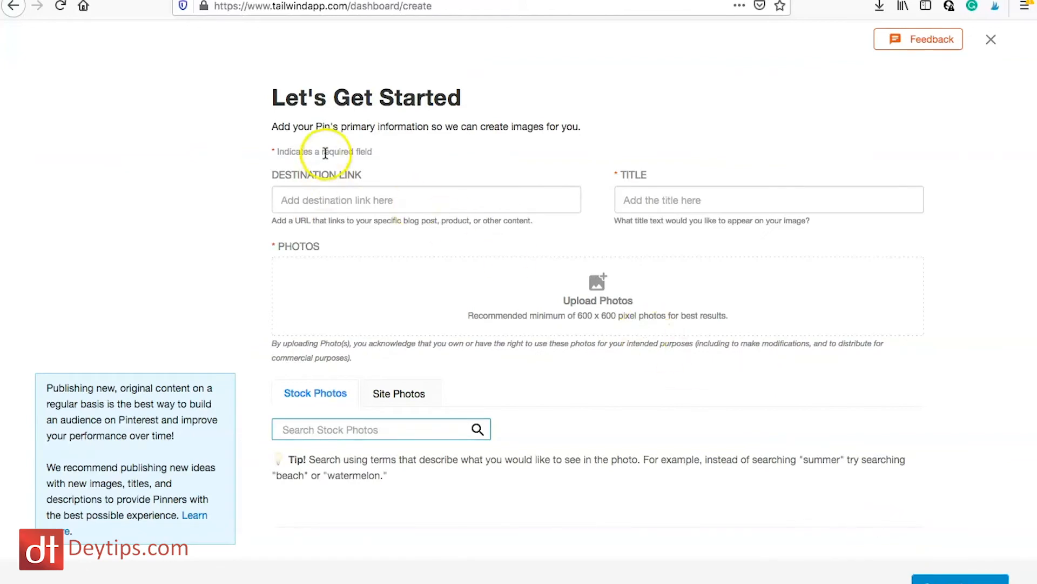
click(332, 203)
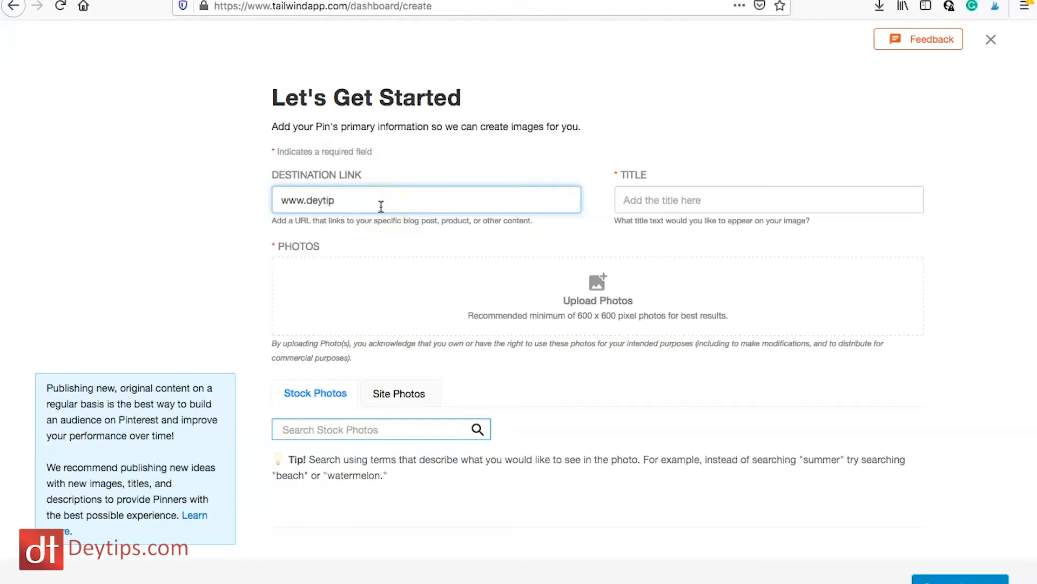
click(713, 190)
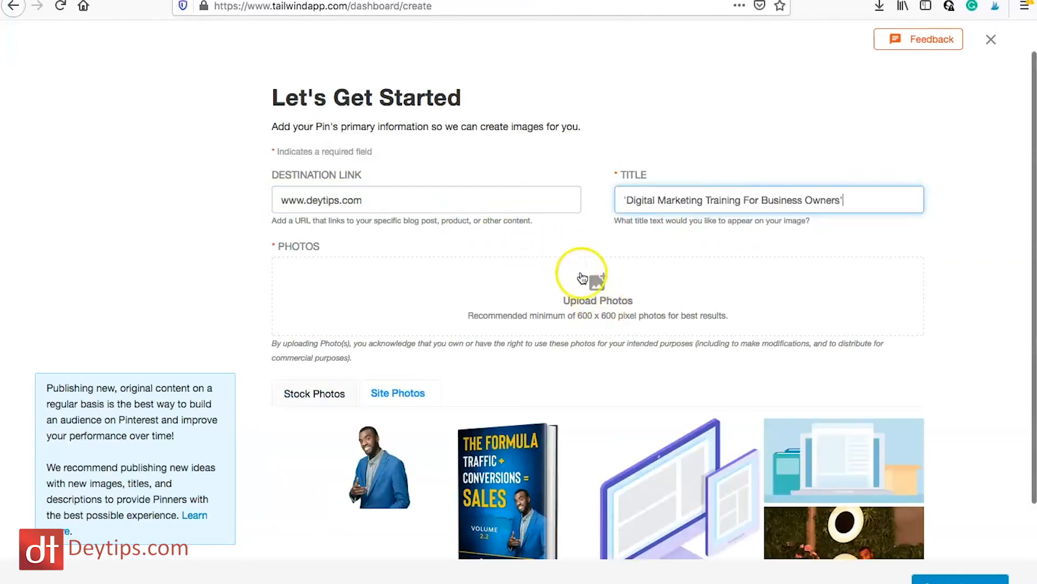
scroll(579, 272, down, 2)
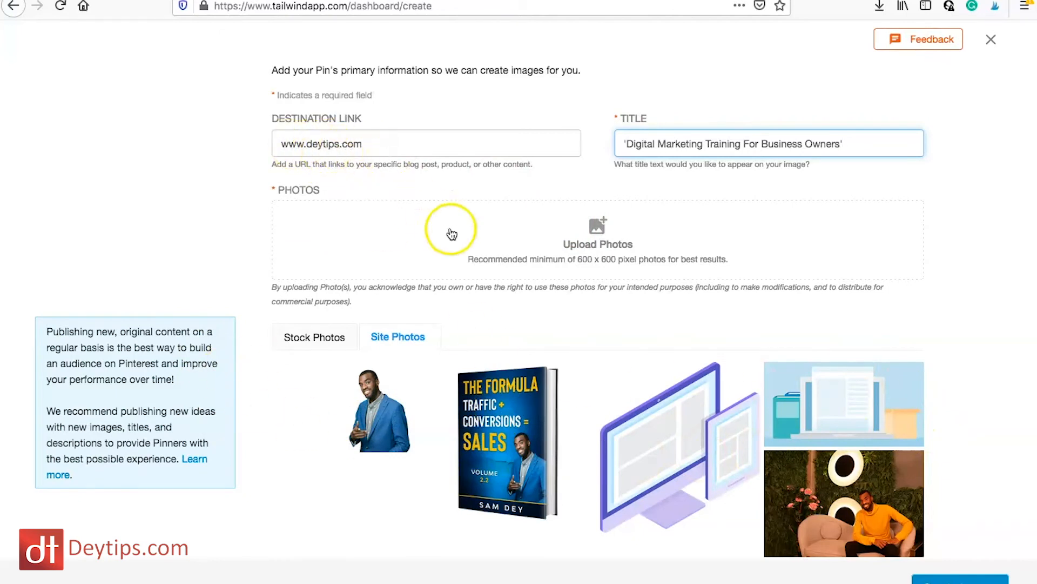
click(362, 402)
click(490, 424)
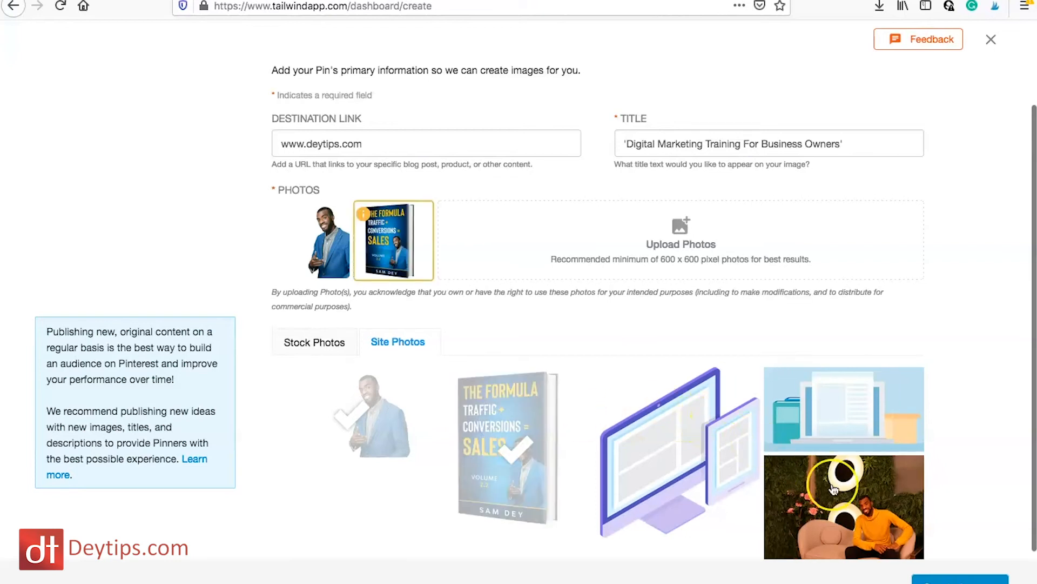
click(856, 505)
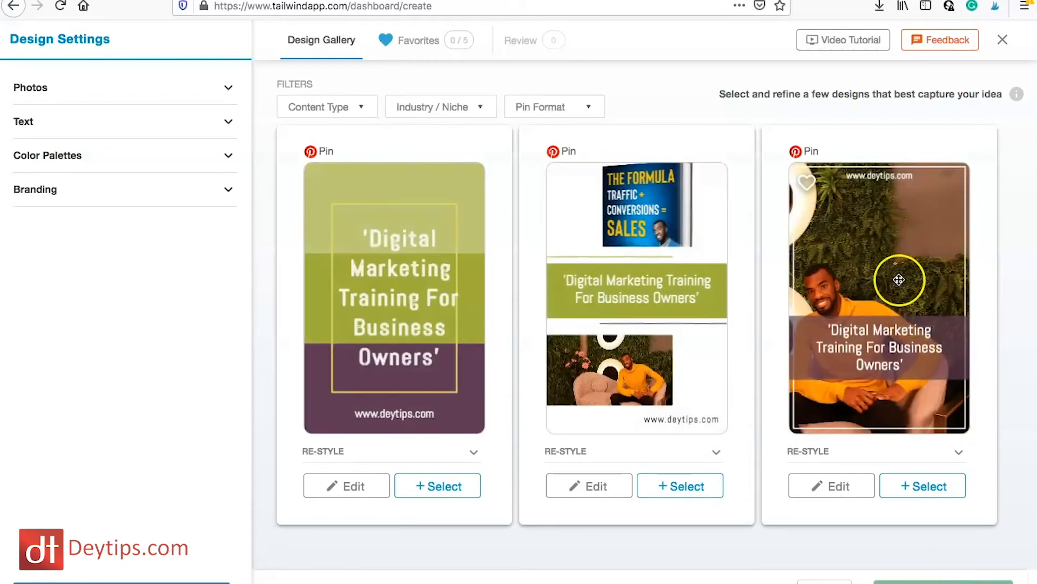
Look through the generated pin designs and view the framed armchair-photo design in the editor before returning to the gallery.
scroll(594, 373, down, 3)
scroll(592, 332, up, 3)
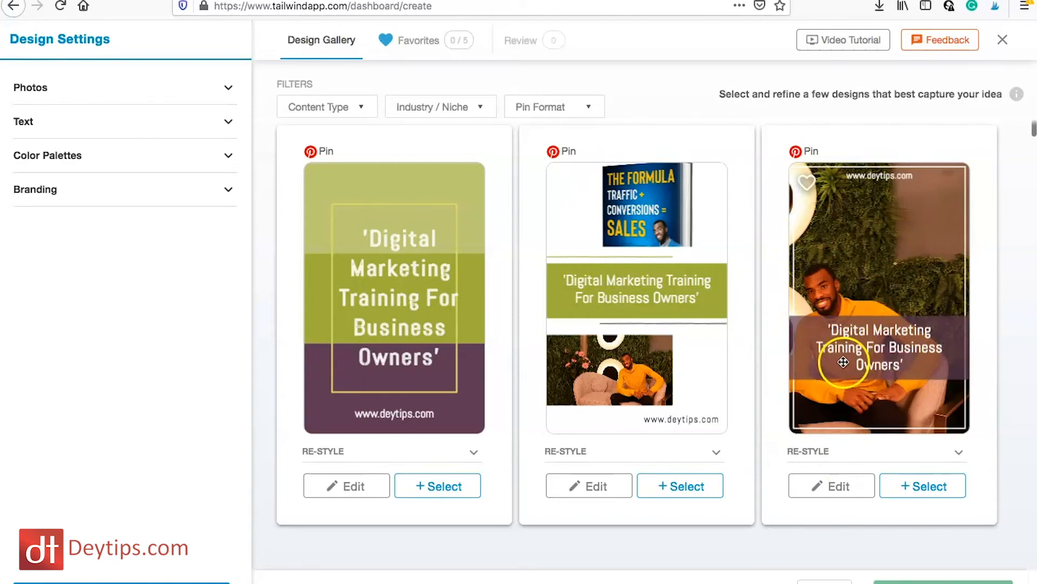
scroll(910, 258, down, 1)
scroll(800, 385, up, 1)
click(830, 482)
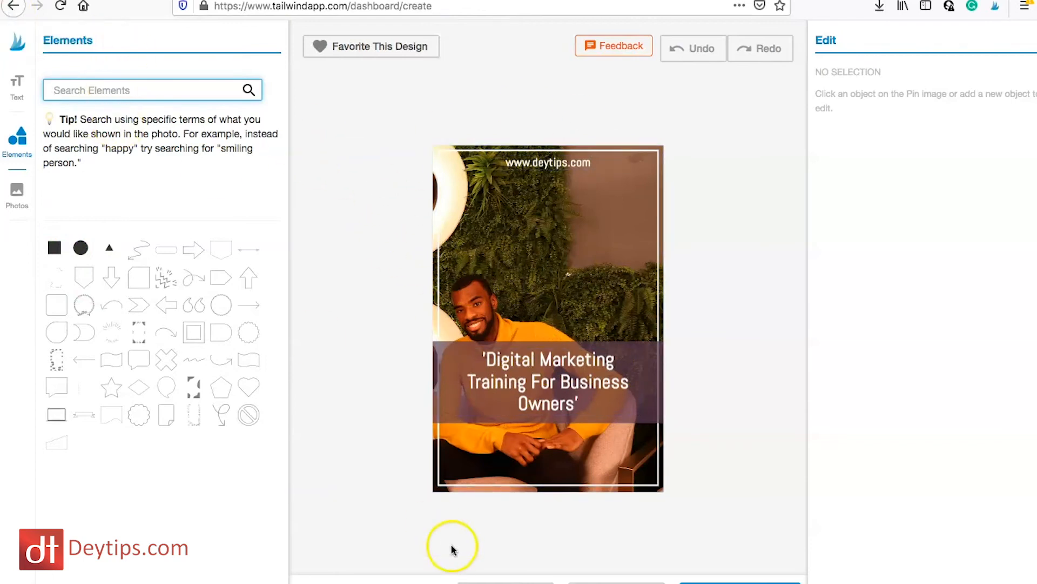
click(14, 6)
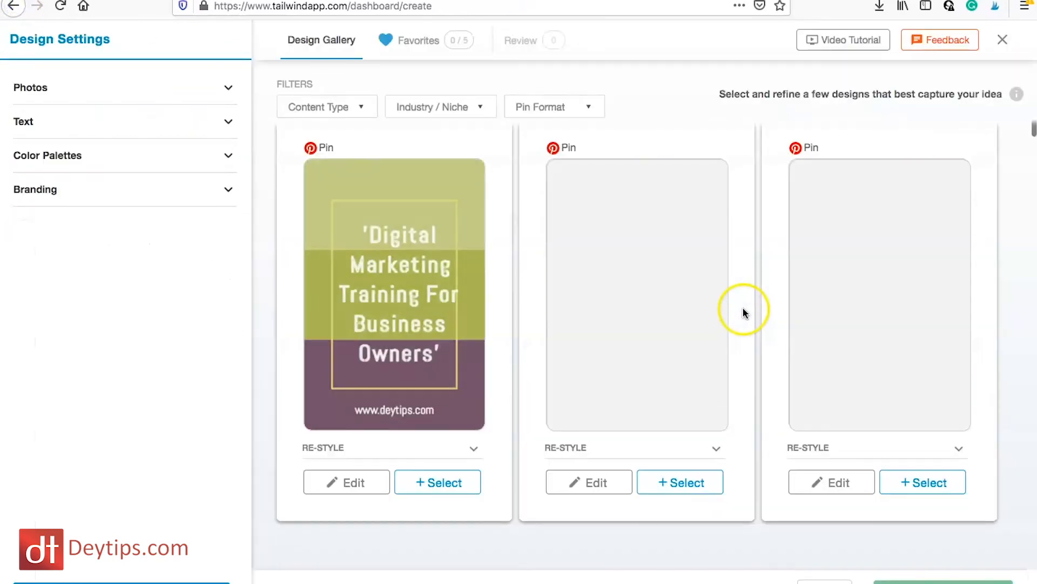
Select the framed armchair-photo pin design, bring it into the review and continue with it.
click(923, 486)
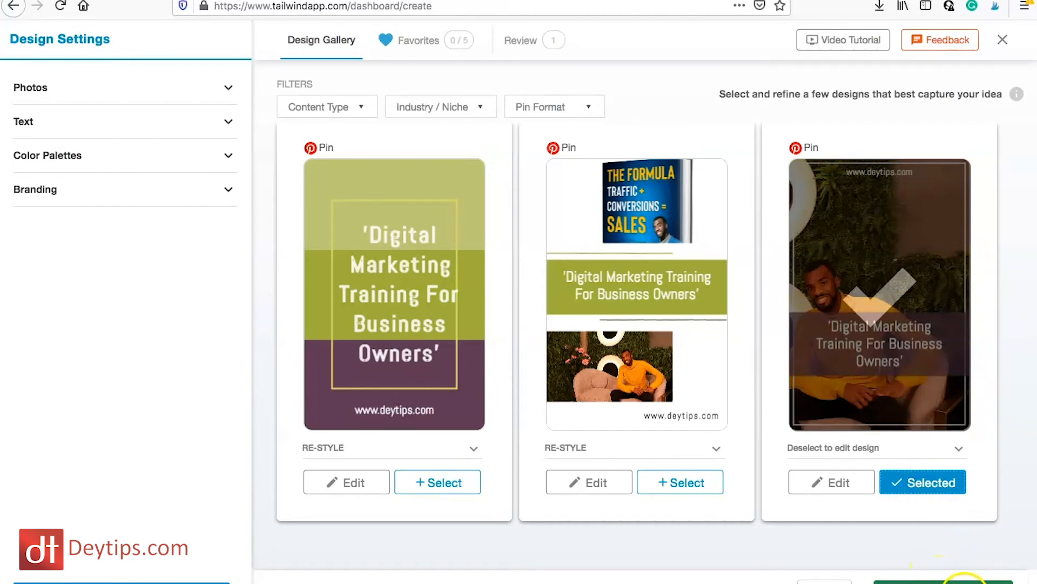
click(964, 581)
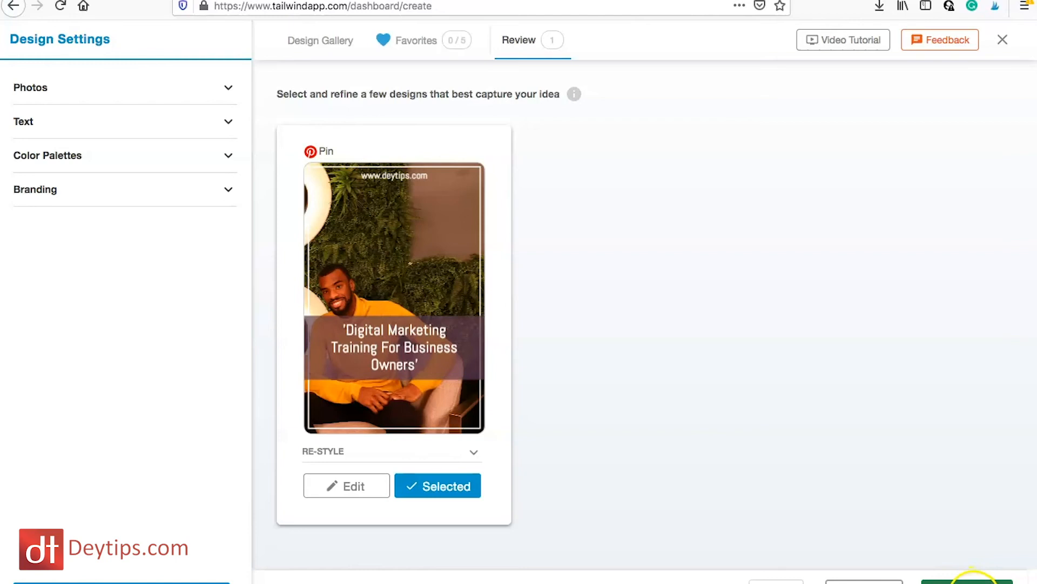
click(970, 580)
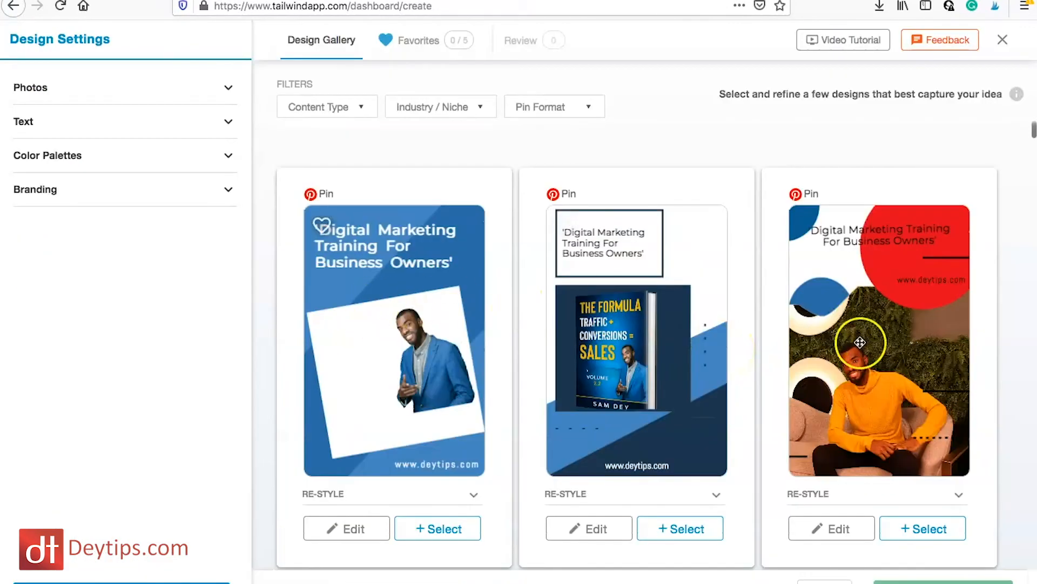
Browse further through the generated pin designs in the design gallery.
scroll(860, 342, down, 8)
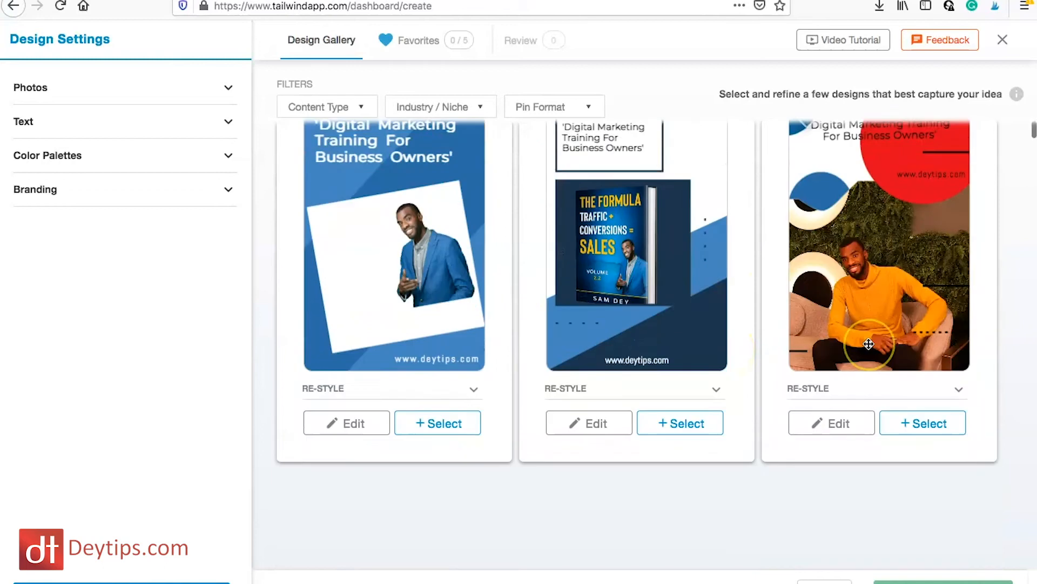
scroll(868, 344, down, 15)
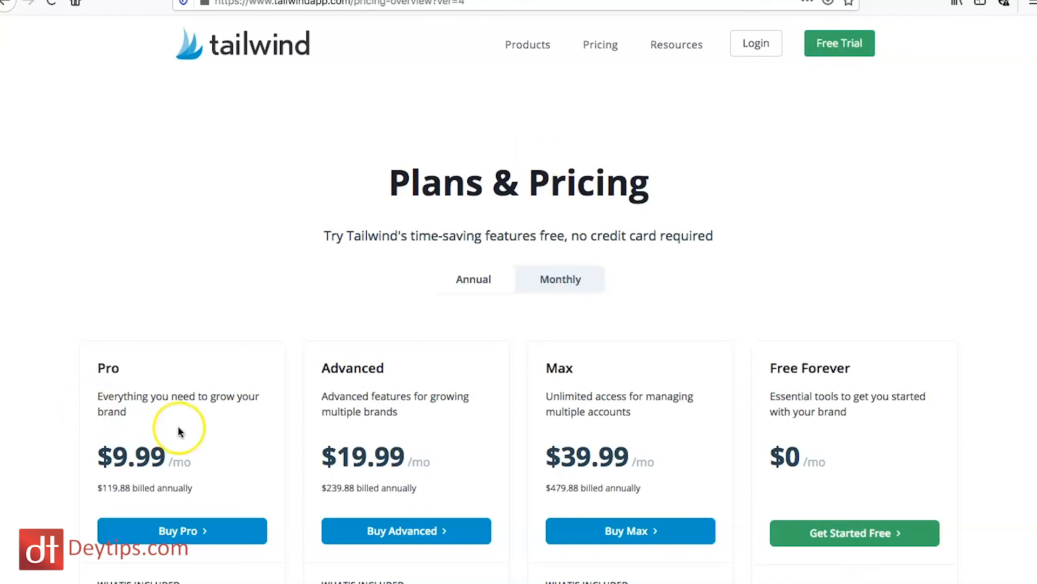
Compare the monthly prices and included features of the Pro, Advanced, Max and Free Forever plans.
scroll(178, 426, down, 2)
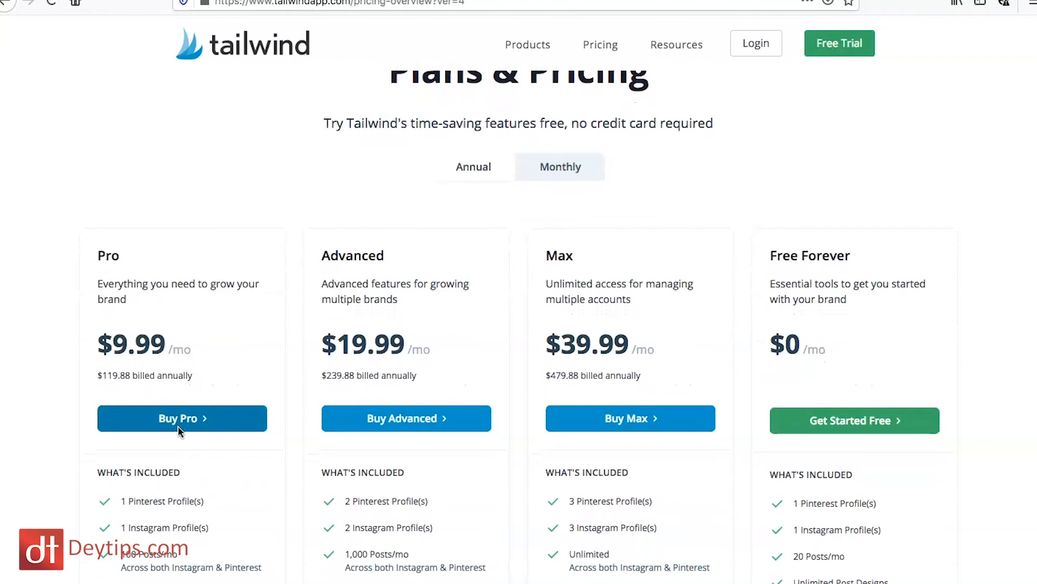
click(206, 452)
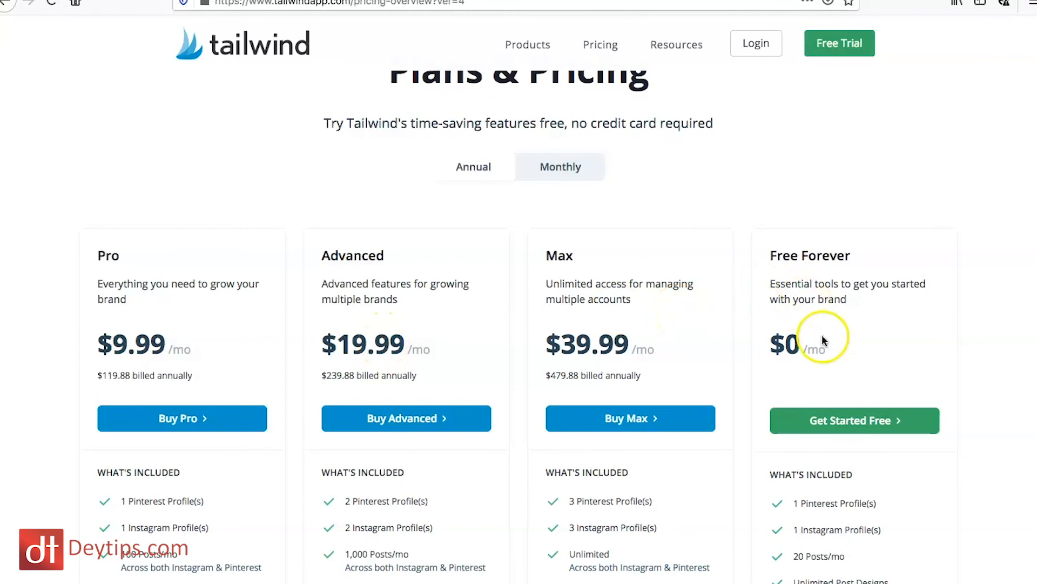
scroll(869, 319, down, 4)
scroll(867, 319, down, 1)
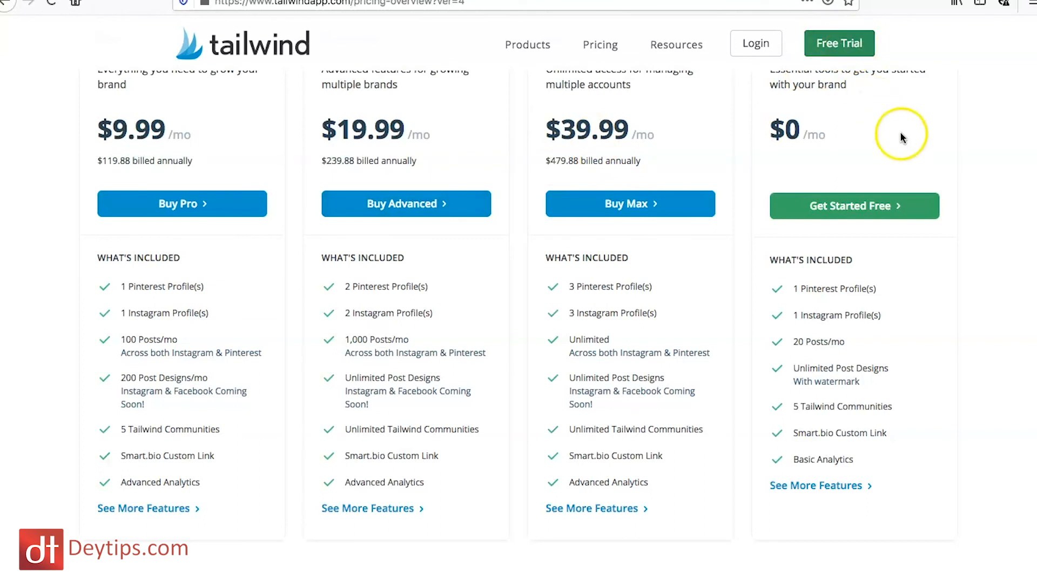
scroll(932, 172, up, 2)
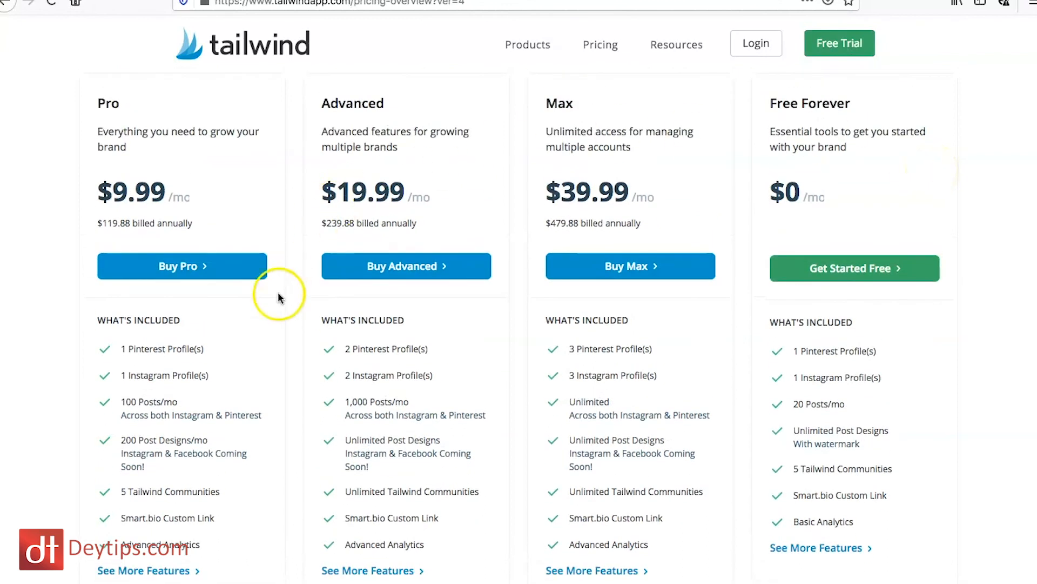